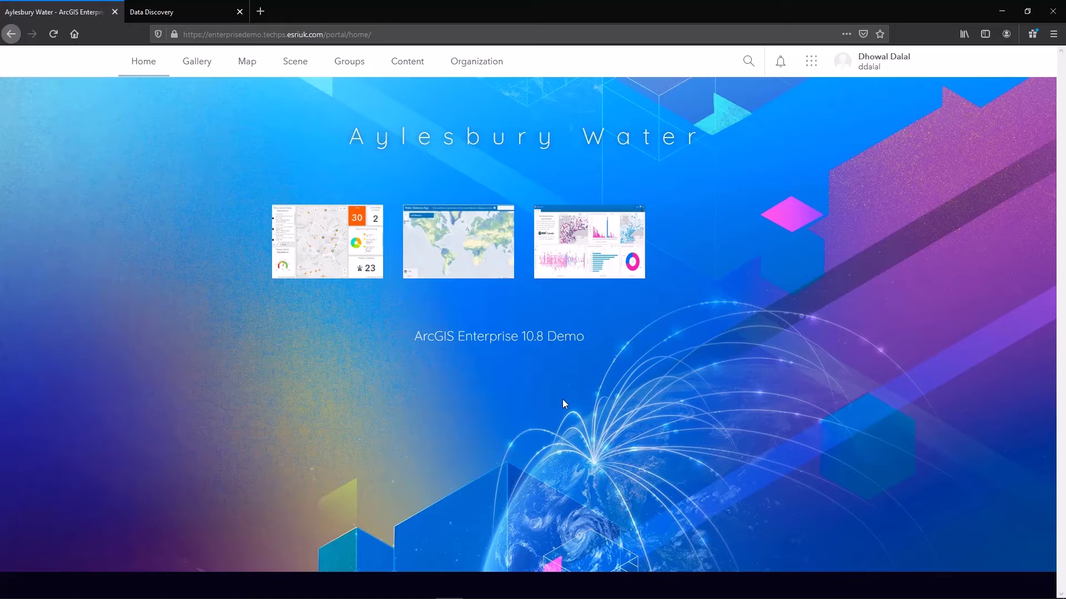
- Launch the Sites app from the portal app launcher and start a new site
{"action": "left_click", "coordinate": [810, 62]}
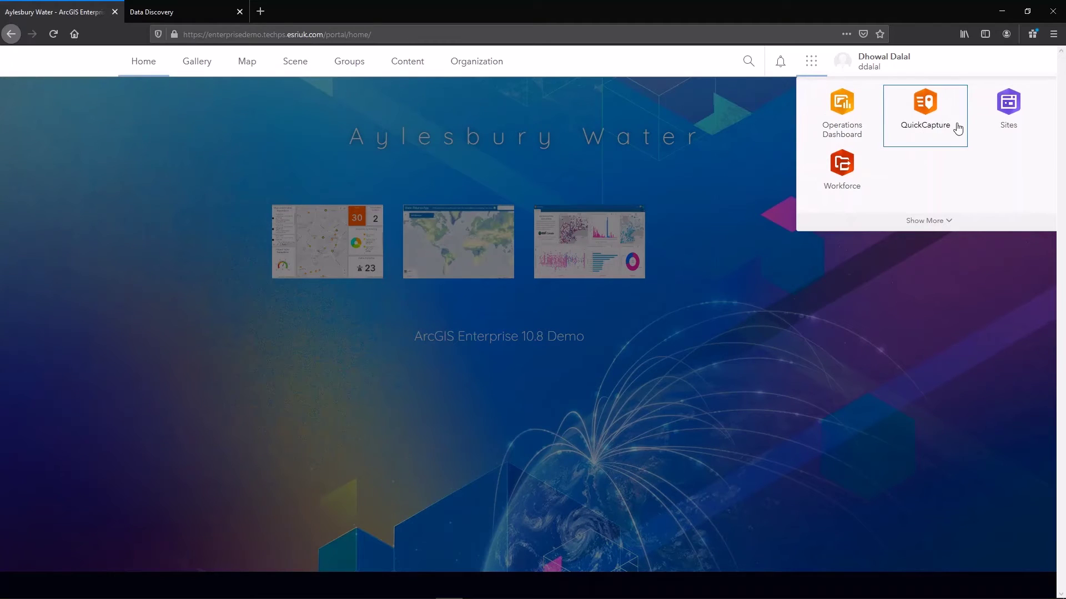
{"action": "left_click", "coordinate": [1000, 124]}
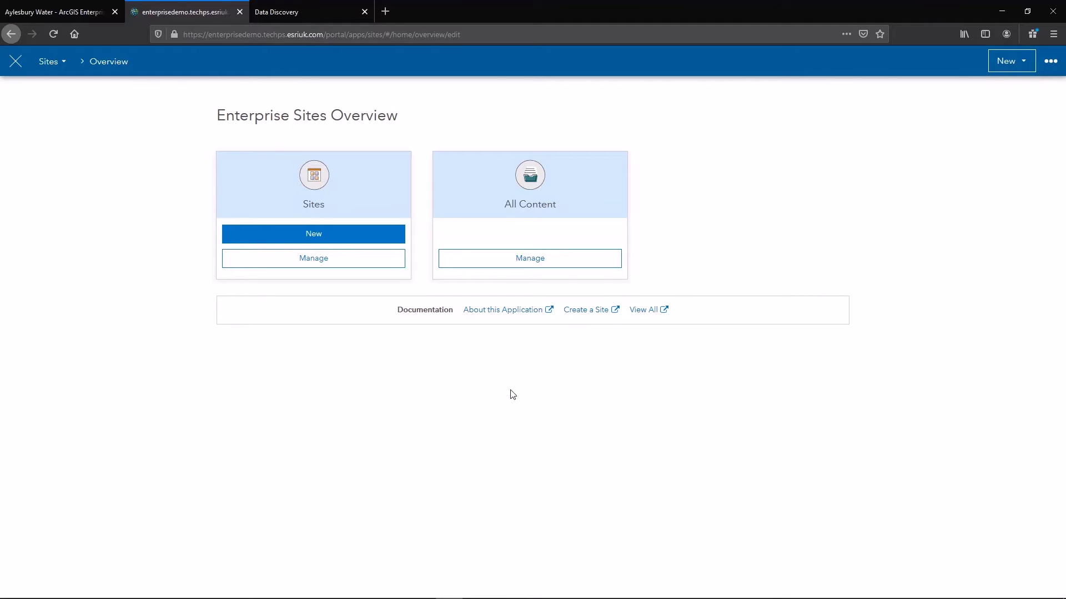
{"action": "left_click", "coordinate": [381, 265]}
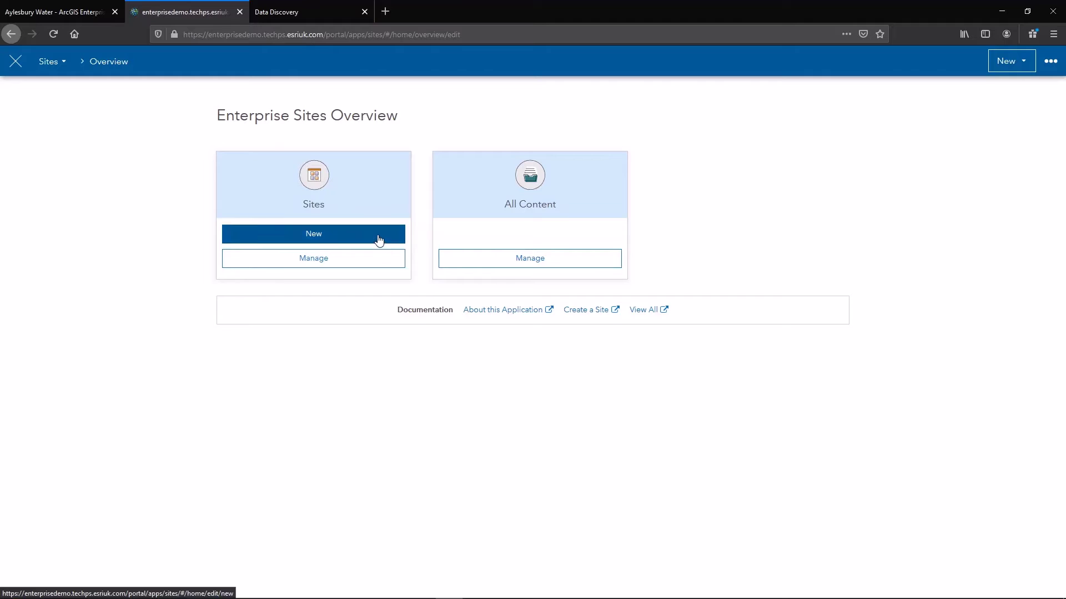
{"action": "left_click", "coordinate": [378, 236]}
- Name the new site 'Aylesbury Water Data Discovery Portal' and create it as a blank site
{"action": "left_click", "coordinate": [434, 285]}
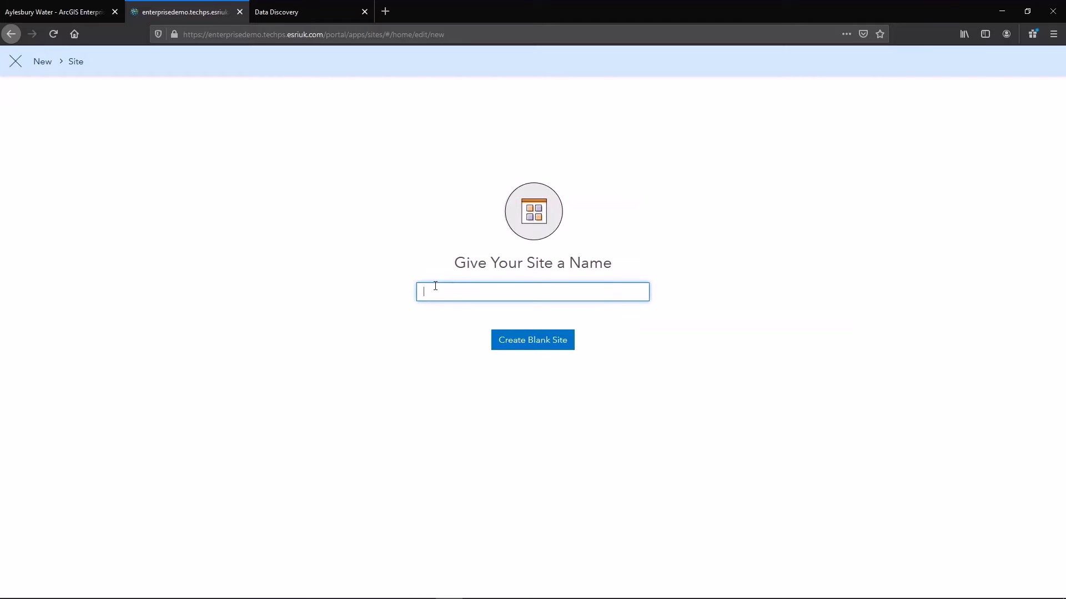
{"action": "type", "text": "Aylesbury Water Data Discovery Portal"}
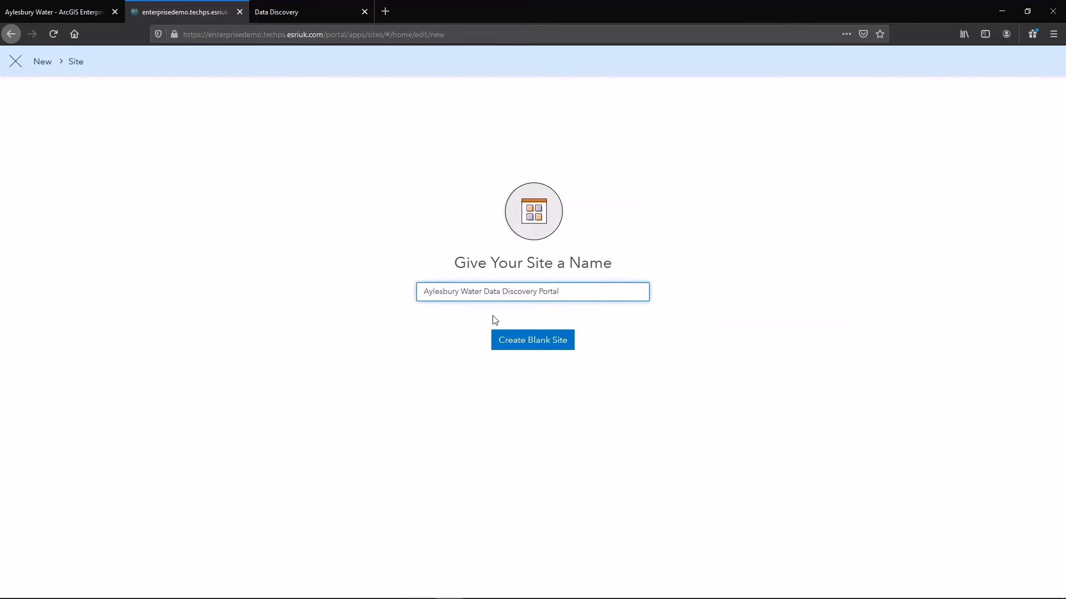
{"action": "left_click", "coordinate": [522, 348]}
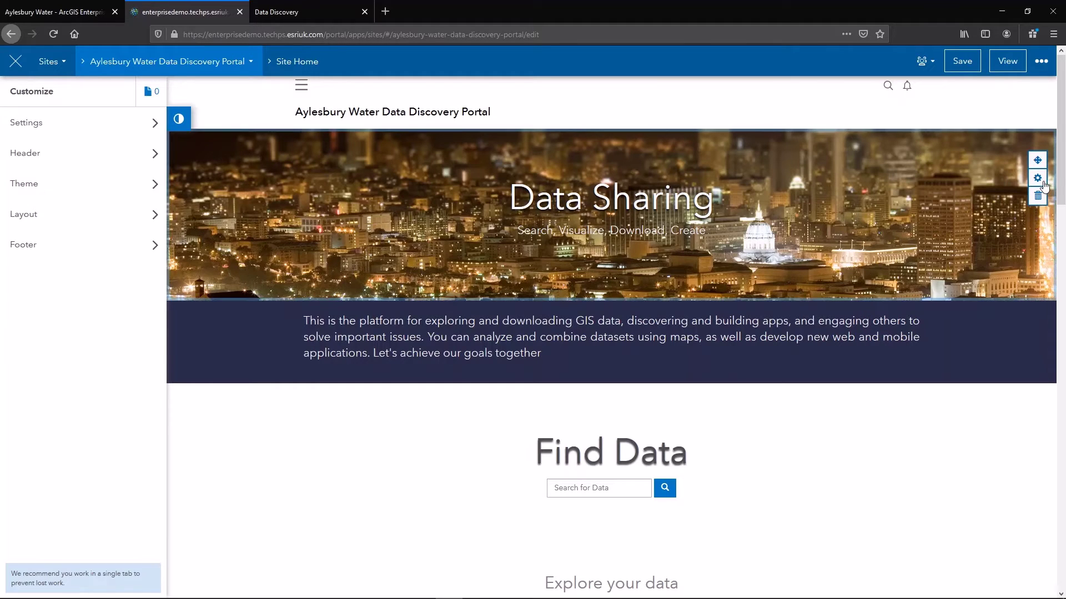
- Upload other-banner.jpg as the banner row's water background image
{"action": "left_click", "coordinate": [1038, 178]}
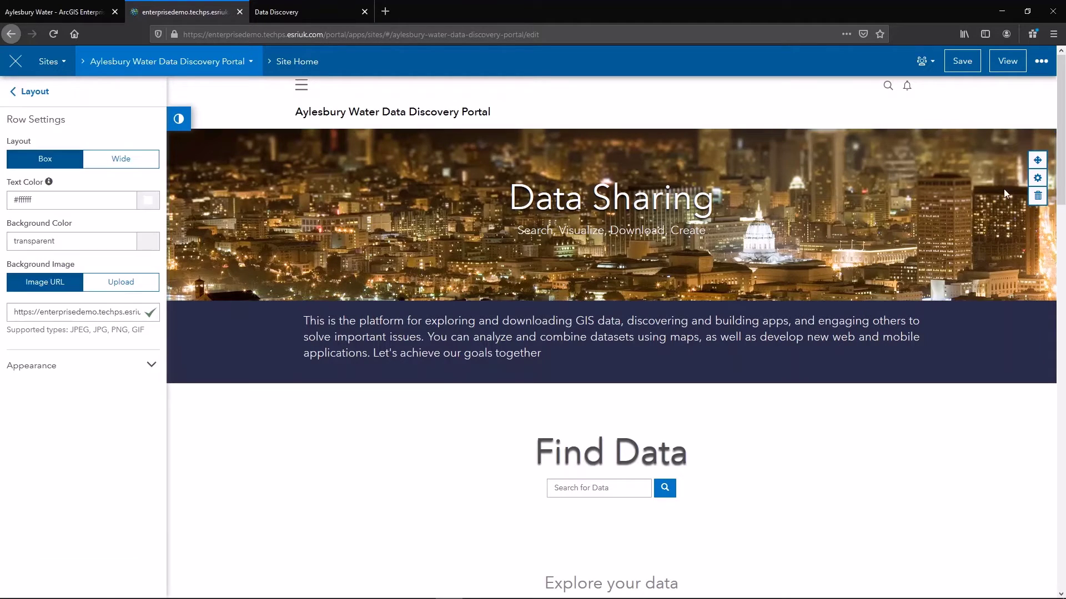
{"action": "left_click", "coordinate": [121, 282]}
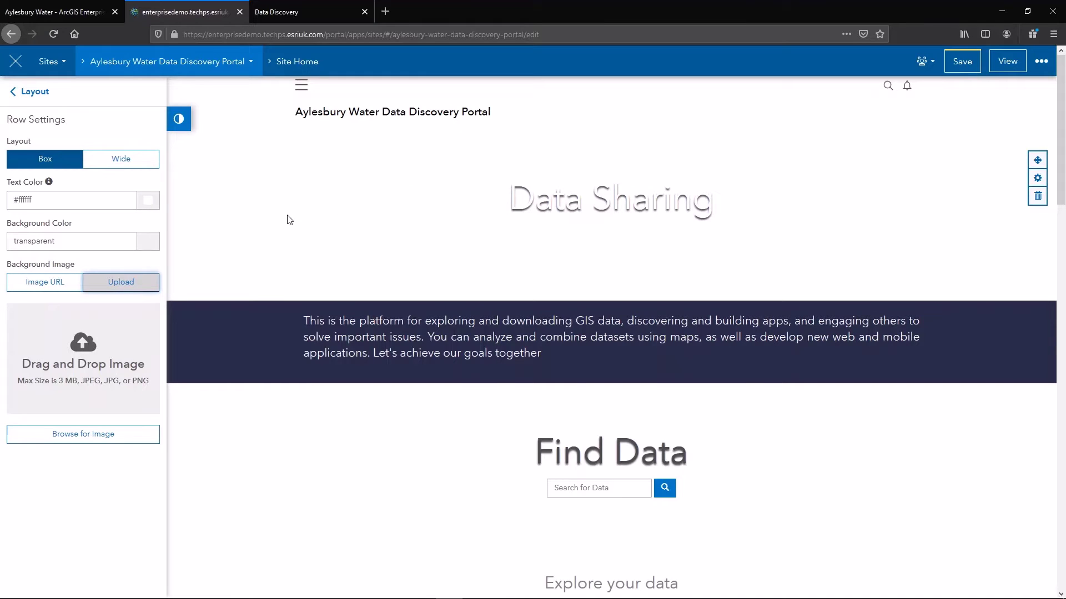
{"action": "left_click", "coordinate": [83, 435]}
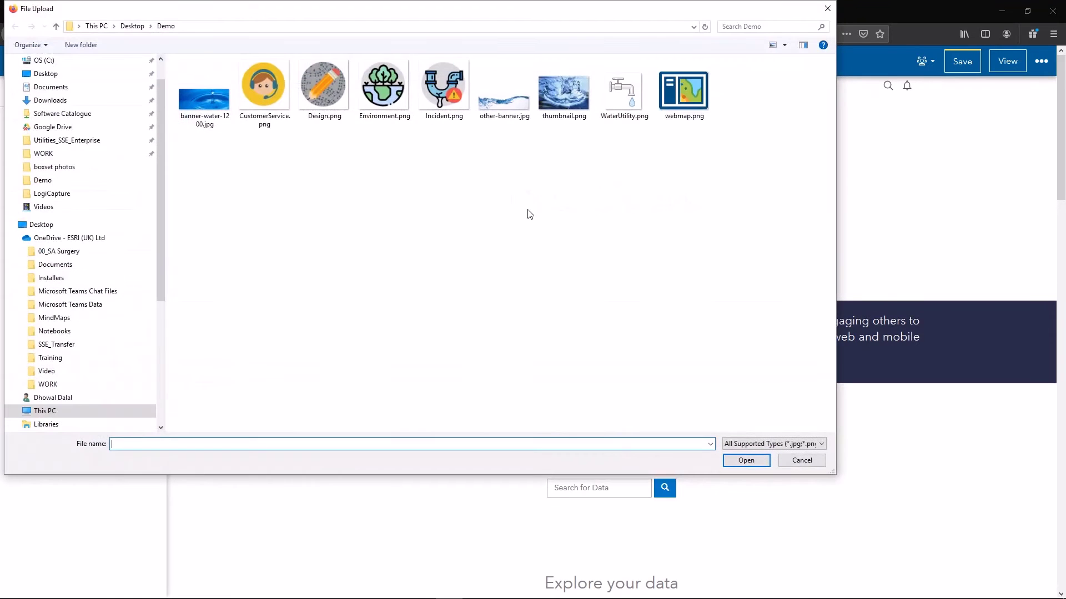
{"action": "left_click", "coordinate": [507, 103]}
{"action": "left_click", "coordinate": [738, 461]}
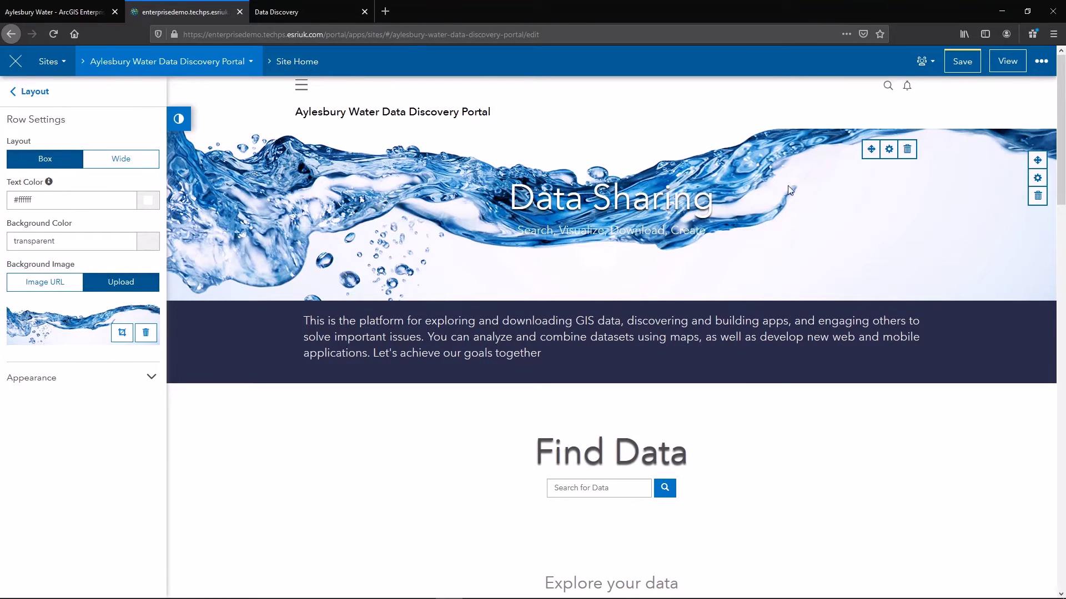
- Change the banner subheadline to 'Aylesbury Water Data Discovery Portal'
{"action": "left_click", "coordinate": [596, 209]}
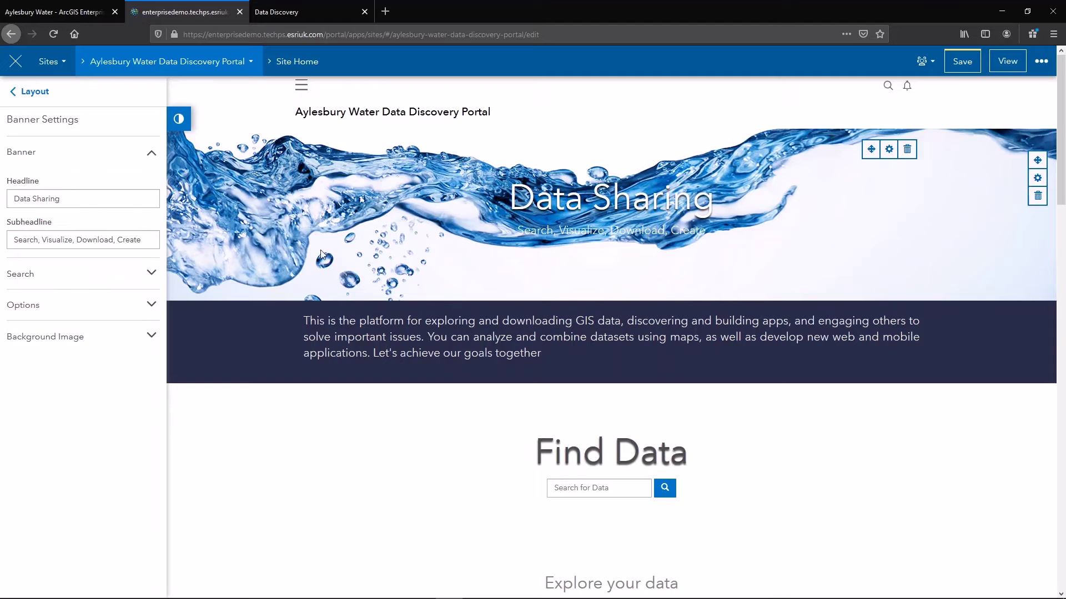
{"action": "triple_click", "coordinate": [78, 233]}
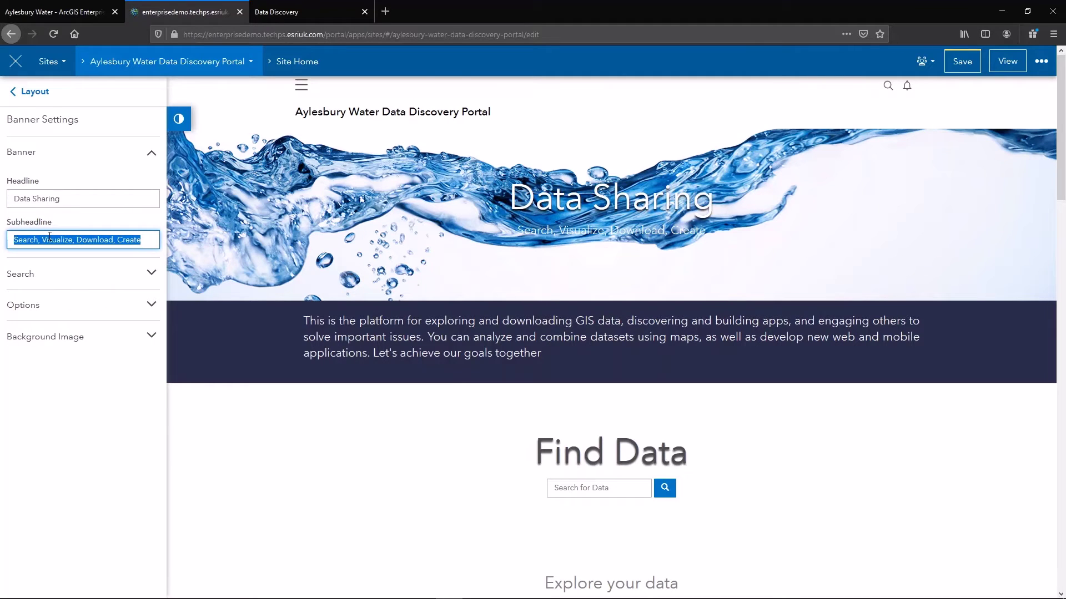
{"action": "type", "text": "Aylesbury Water Data Discovery Portal"}
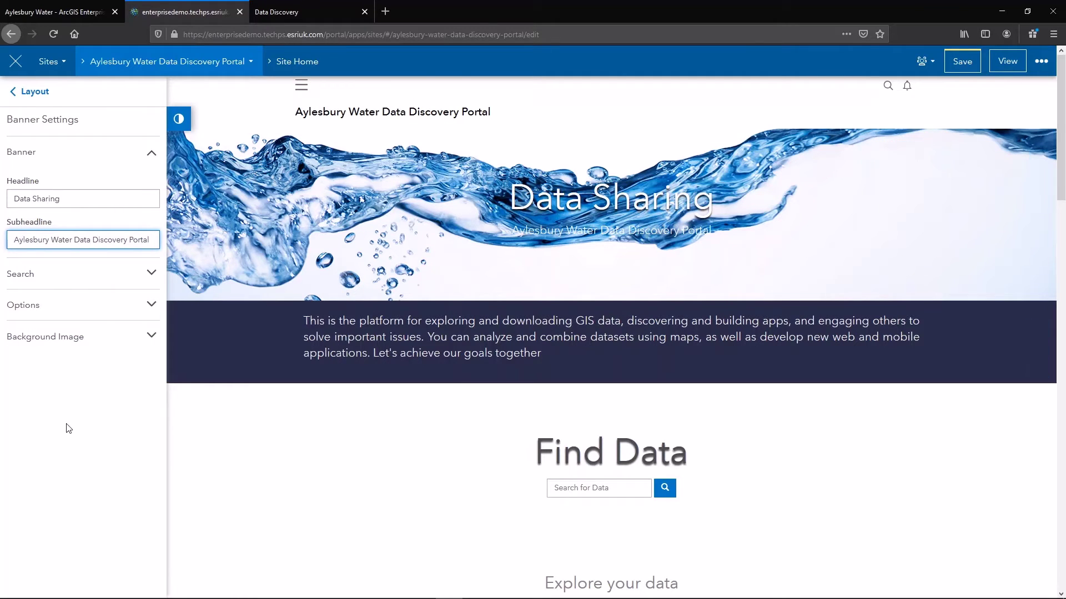
{"action": "left_click", "coordinate": [69, 428]}
{"action": "scroll", "coordinate": [847, 366], "scroll_direction": "down", "scroll_amount": 2}
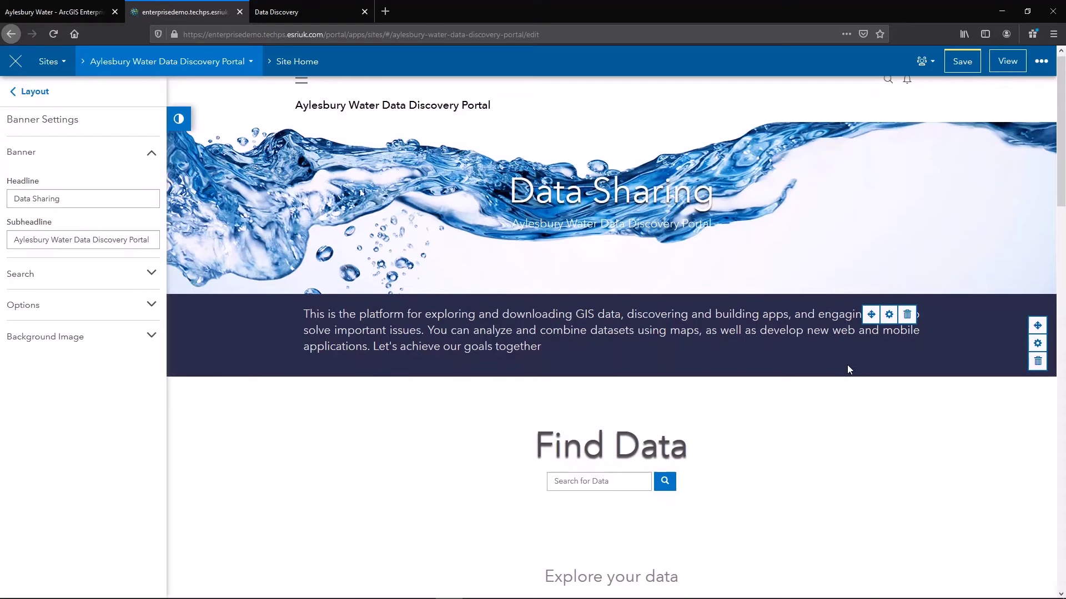
{"action": "scroll", "coordinate": [847, 367], "scroll_direction": "down", "scroll_amount": 3}
{"action": "scroll", "coordinate": [849, 370], "scroll_direction": "down", "scroll_amount": 1}
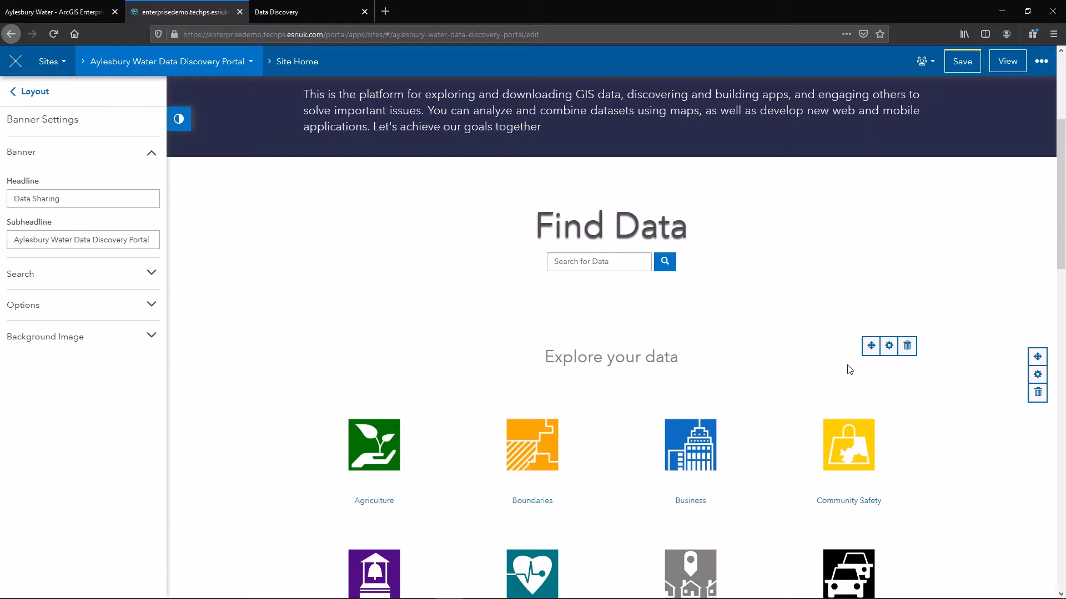
{"action": "scroll", "coordinate": [847, 369], "scroll_direction": "down", "scroll_amount": 4}
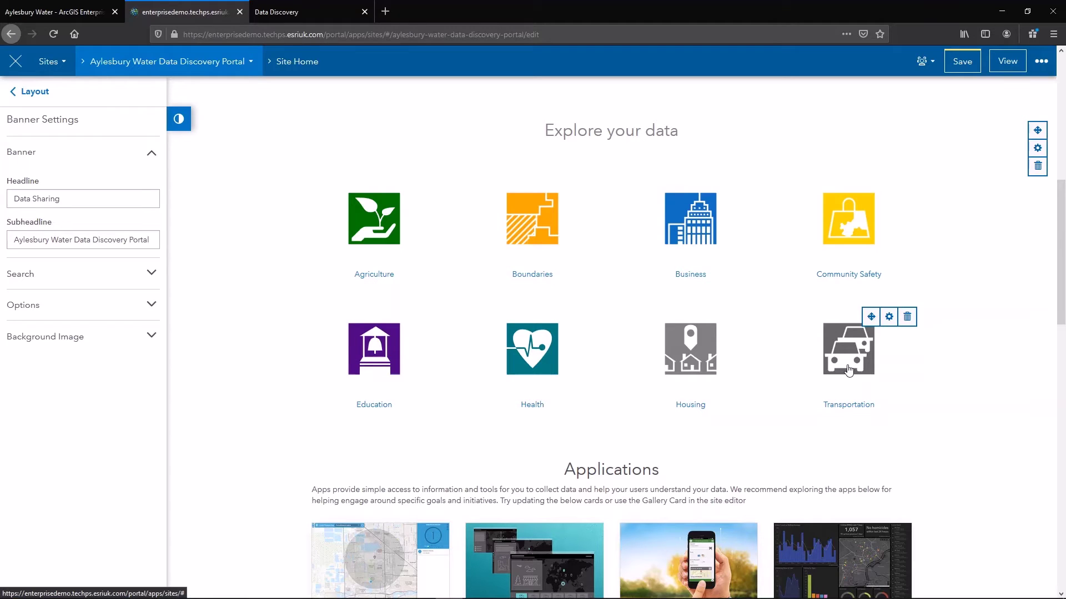
- Rename the Health category to 'Water Network' with tag query 'water'
{"action": "left_click", "coordinate": [572, 317]}
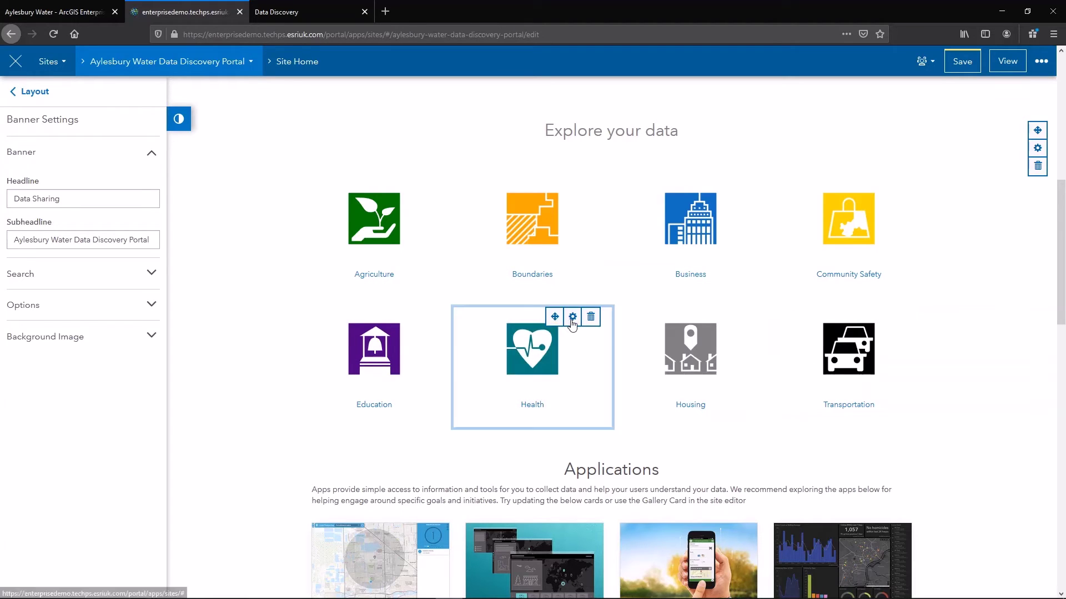
{"action": "left_click_drag", "start_coordinate": [82, 159], "coordinate": [1, 165]}
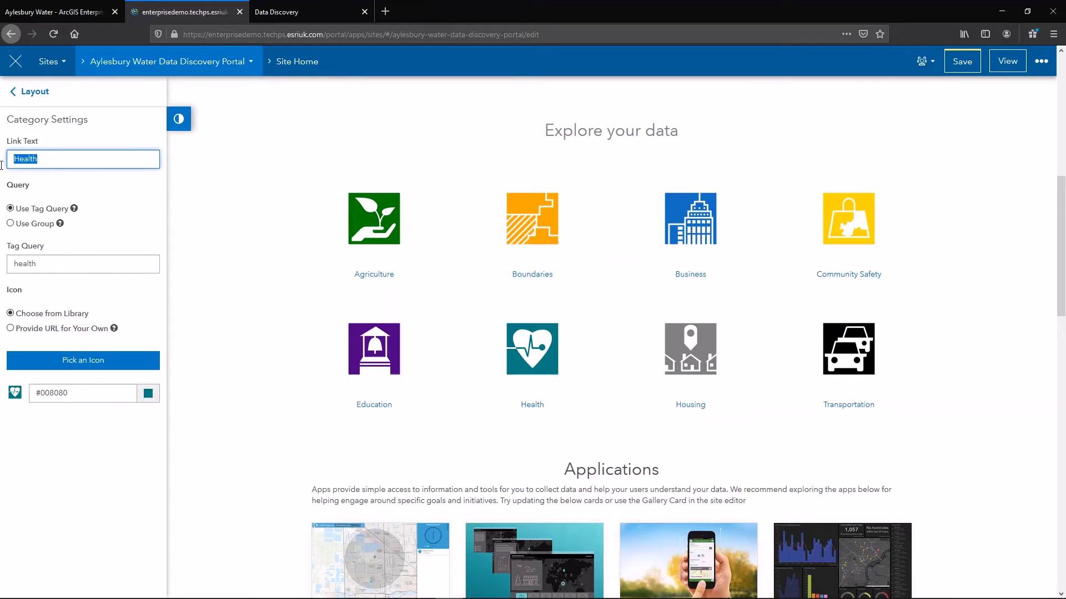
{"action": "type", "text": "Water Network"}
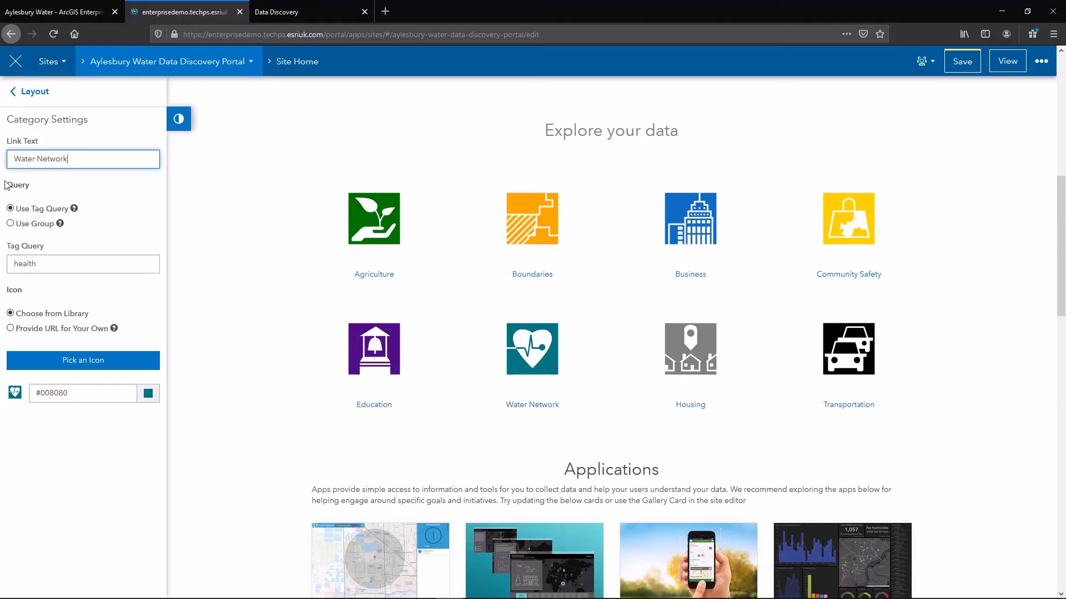
{"action": "left_click_drag", "start_coordinate": [57, 267], "coordinate": [7, 266]}
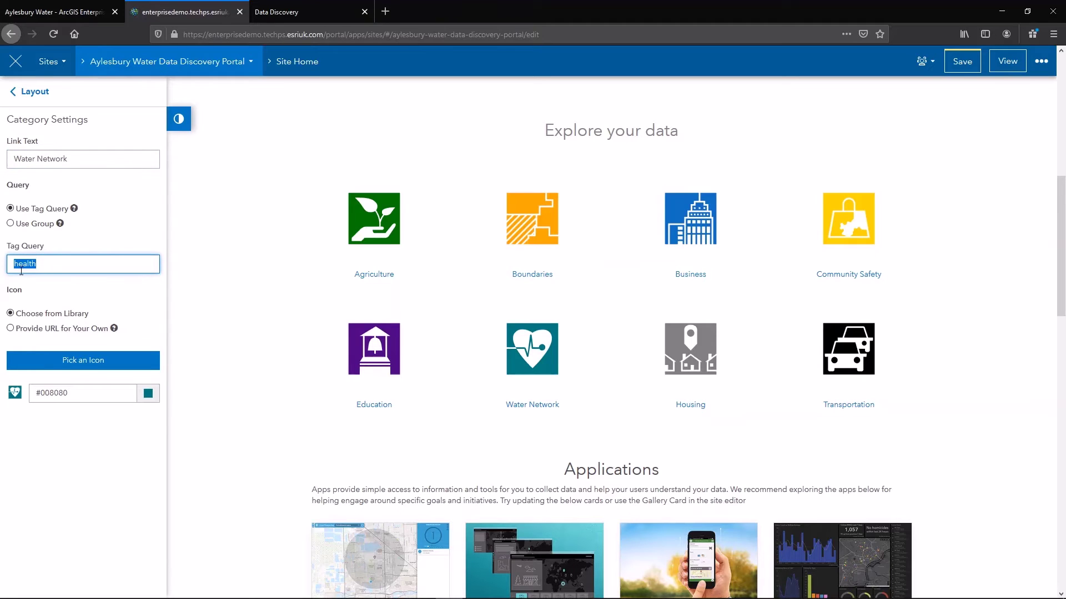
{"action": "type", "text": "water"}
- Give the Water Network category the water-drop-on-waves icon
{"action": "left_click", "coordinate": [77, 364]}
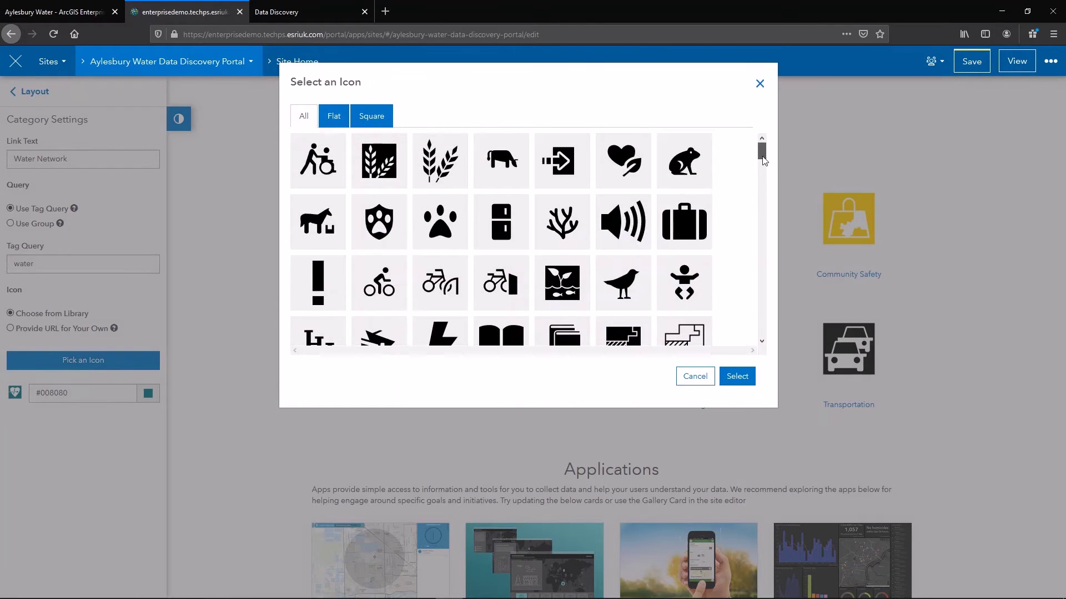
{"action": "left_click_drag", "start_coordinate": [762, 151], "coordinate": [761, 222]}
{"action": "scroll", "coordinate": [759, 251], "scroll_direction": "down", "scroll_amount": 1}
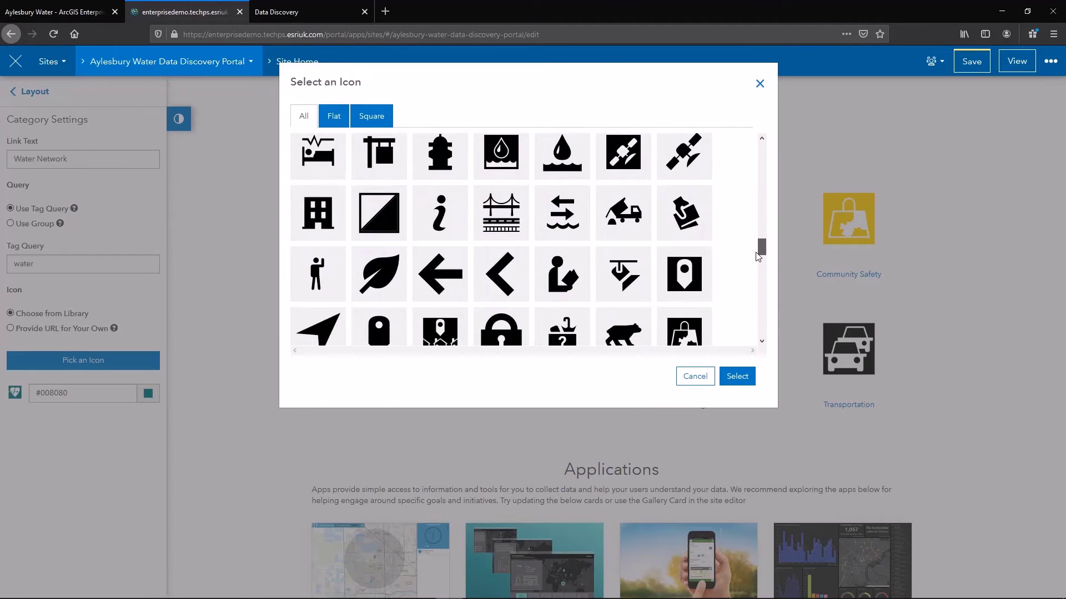
{"action": "left_click", "coordinate": [578, 166]}
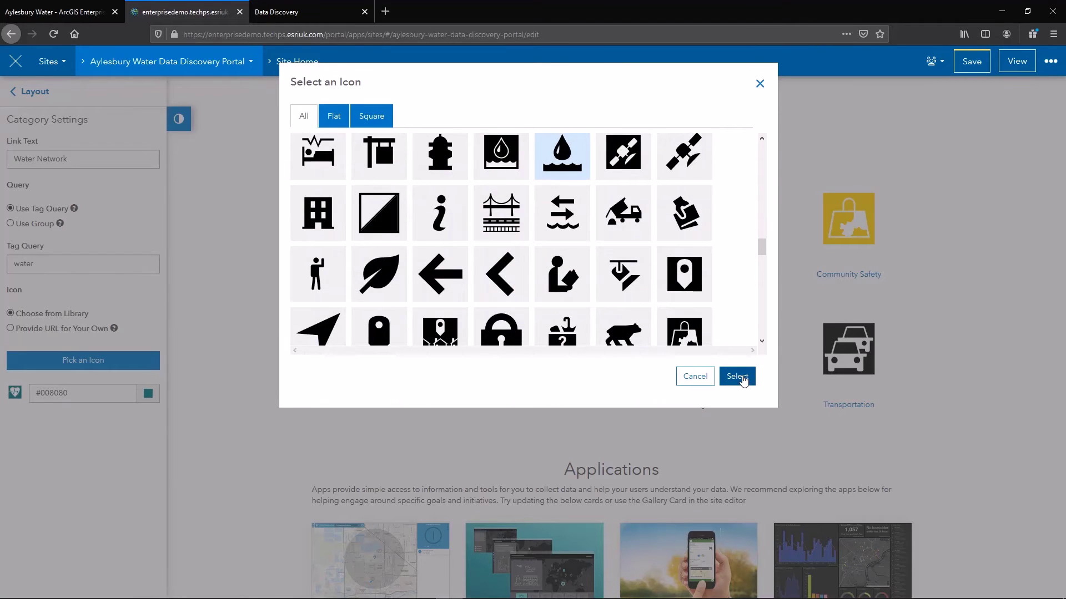
{"action": "left_click", "coordinate": [737, 376]}
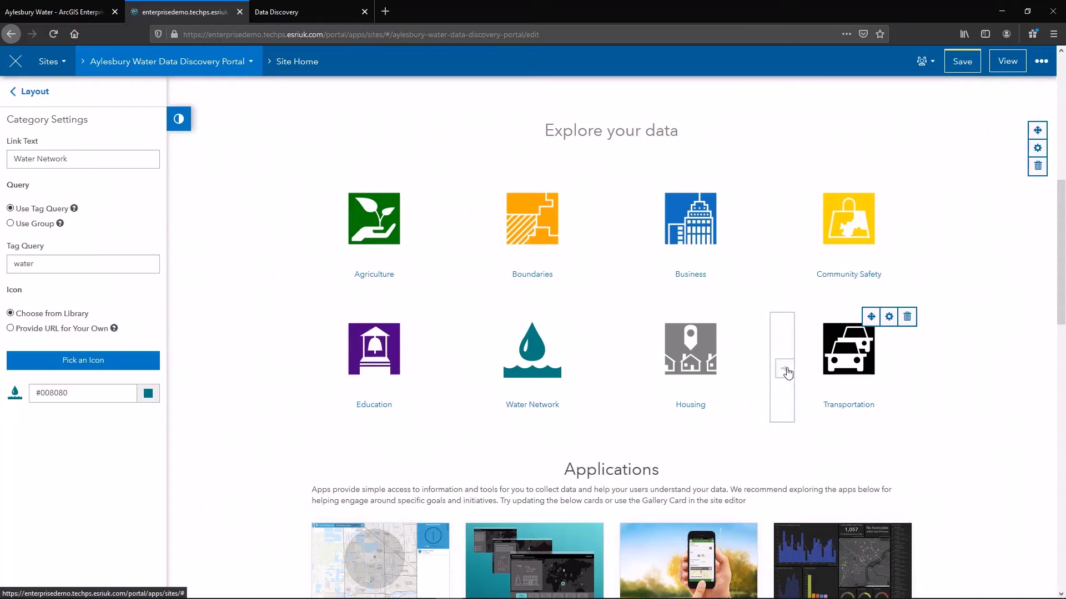
{"action": "scroll", "coordinate": [937, 380], "scroll_direction": "down", "scroll_amount": 4}
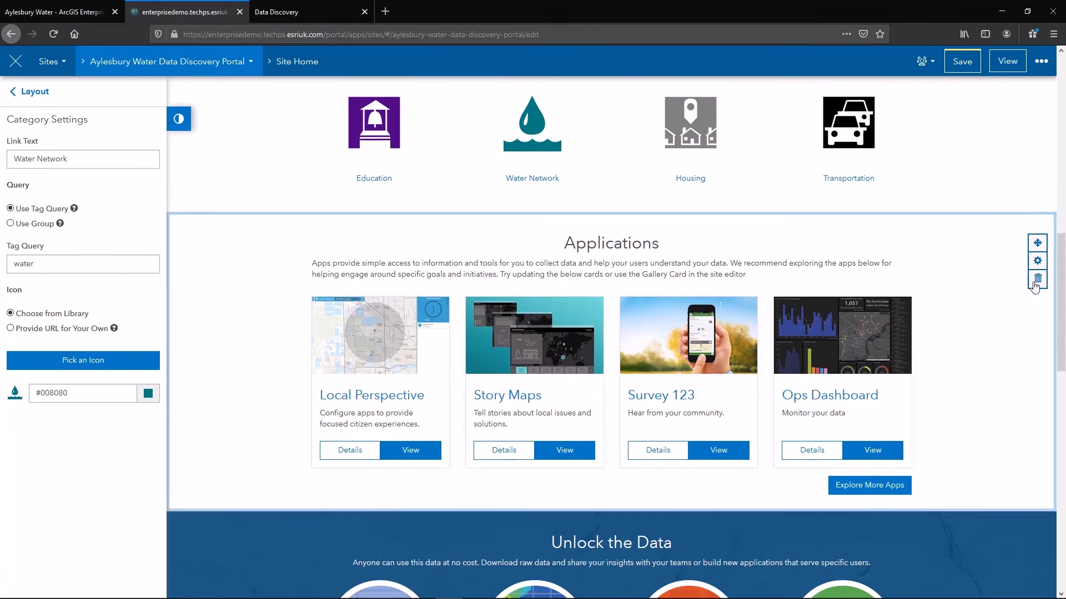
- Delete the Applications and Data Narratives rows and check the theme colour settings
{"action": "left_click", "coordinate": [1038, 286]}
{"action": "left_click", "coordinate": [744, 139]}
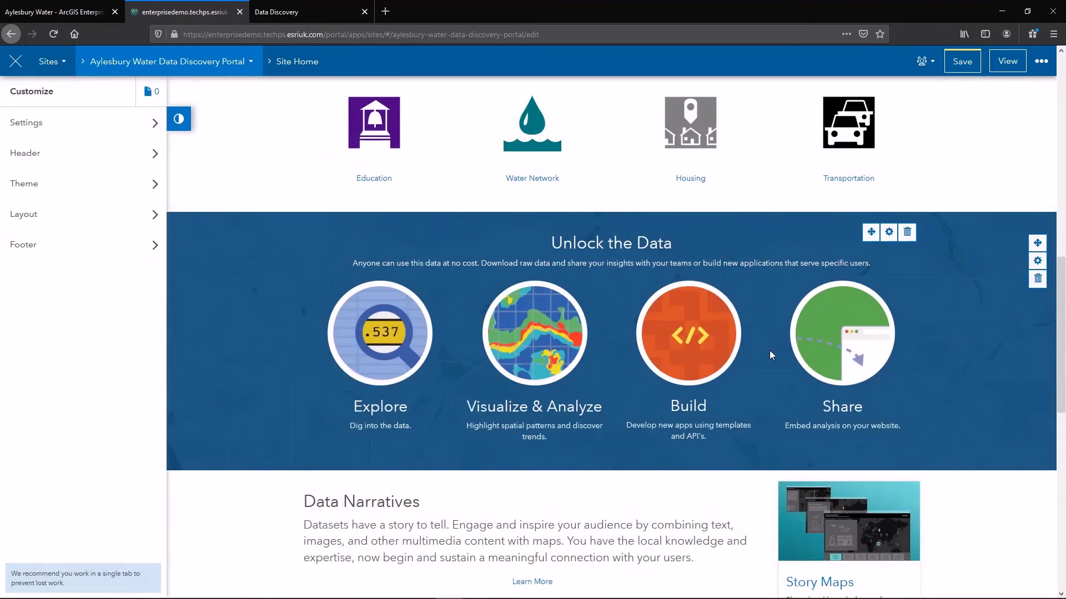
{"action": "scroll", "coordinate": [934, 382], "scroll_direction": "down", "scroll_amount": 4}
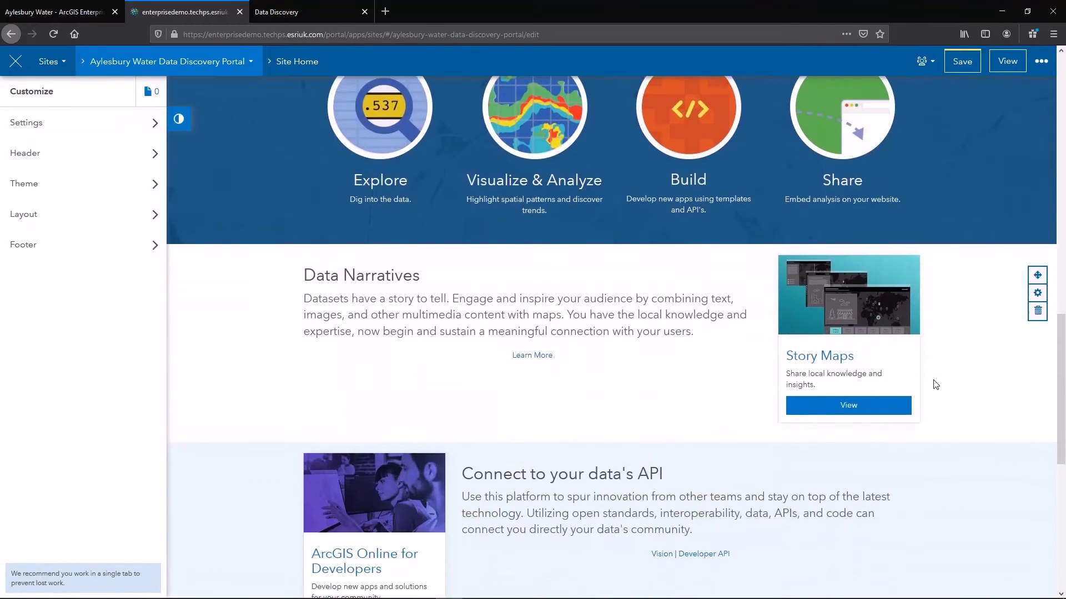
{"action": "left_click", "coordinate": [1037, 321]}
{"action": "left_click", "coordinate": [744, 154]}
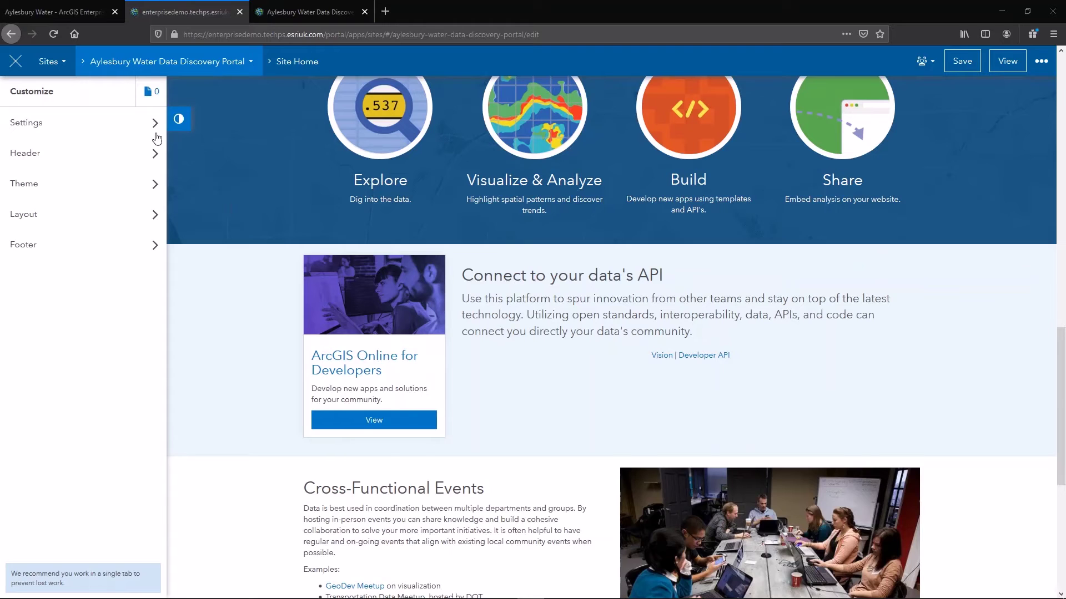
{"action": "left_click", "coordinate": [105, 185]}
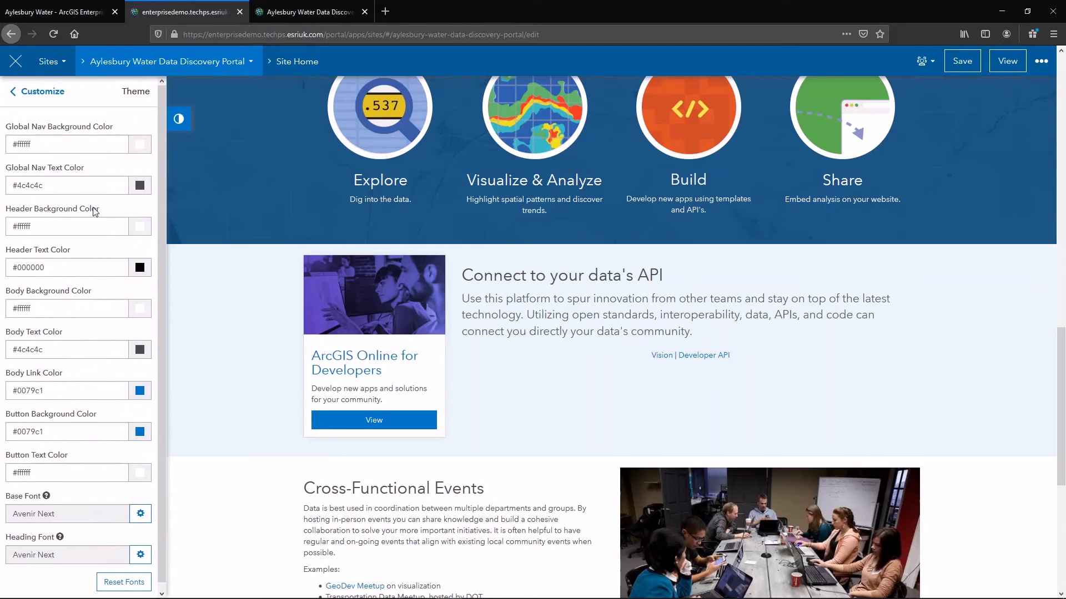
{"action": "left_click", "coordinate": [50, 88]}
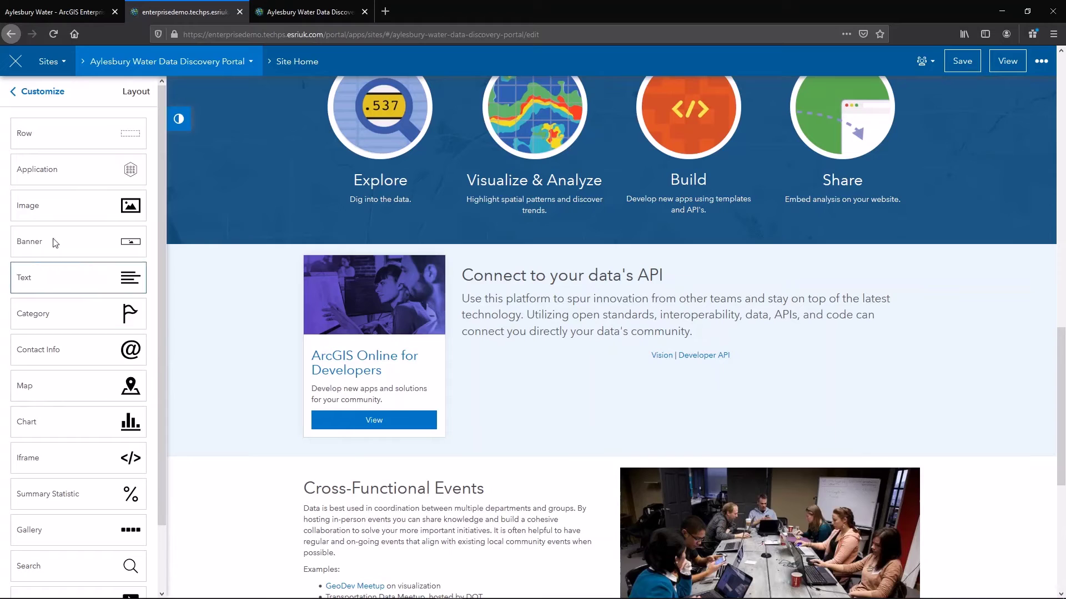
- Close the Layout card list back to Customize and scroll to the top of the page
{"action": "left_click", "coordinate": [39, 92]}
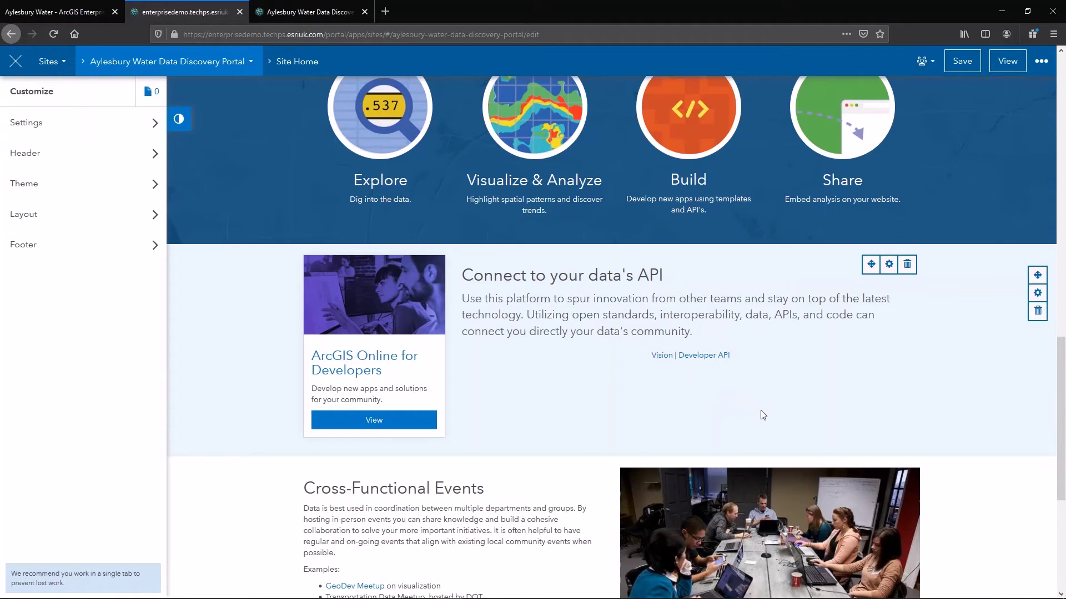
{"action": "scroll", "coordinate": [762, 415], "scroll_direction": "up", "scroll_amount": 12}
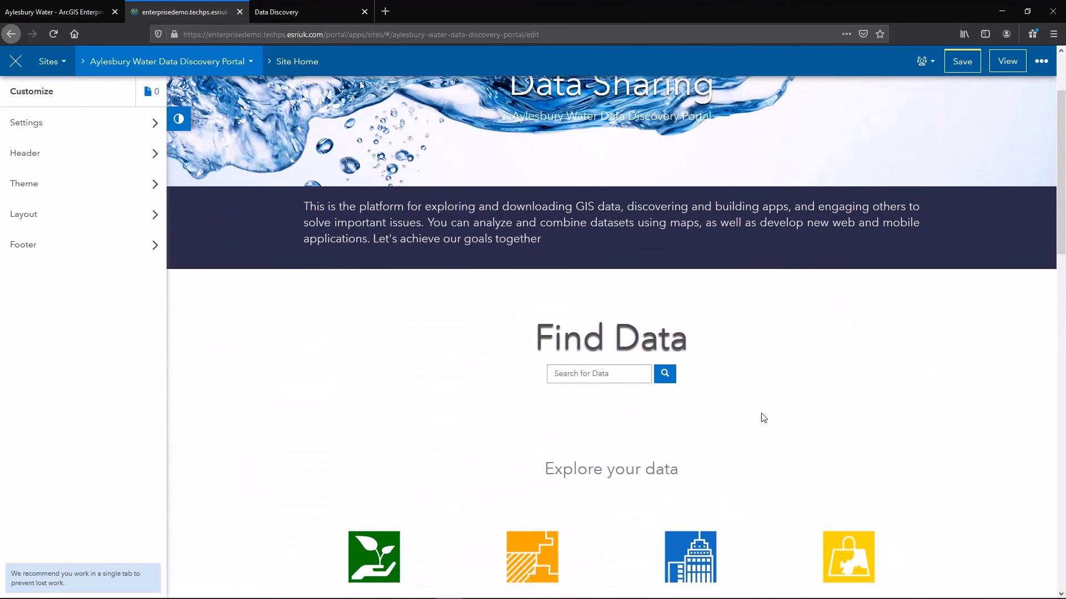
{"action": "scroll", "coordinate": [763, 418], "scroll_direction": "up", "scroll_amount": 2}
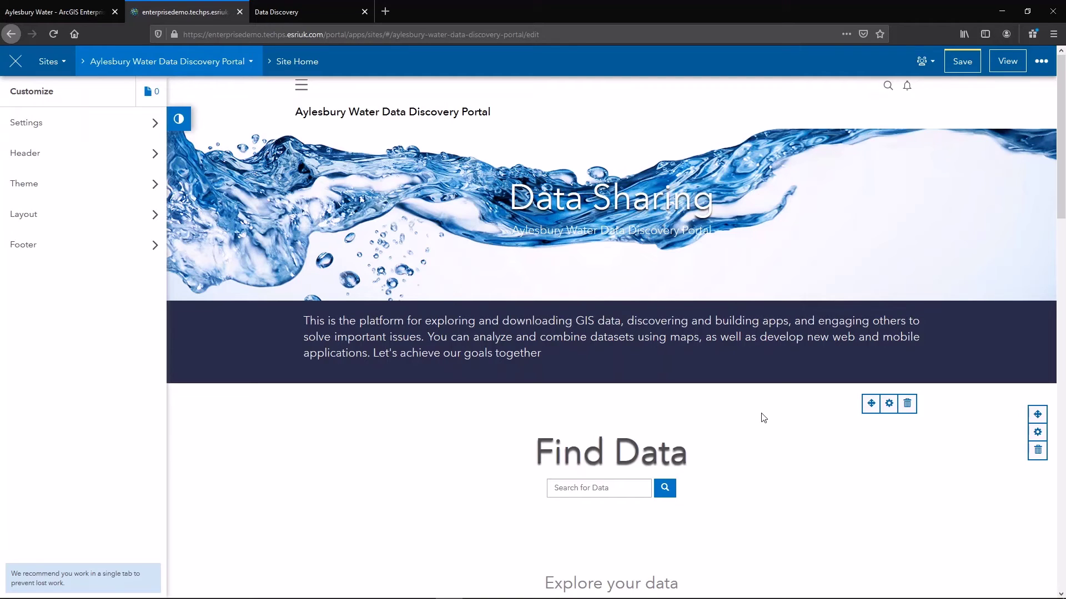
- Return to the portal home tab and launch Enterprise Sites from the app launcher
{"action": "left_click", "coordinate": [316, 12]}
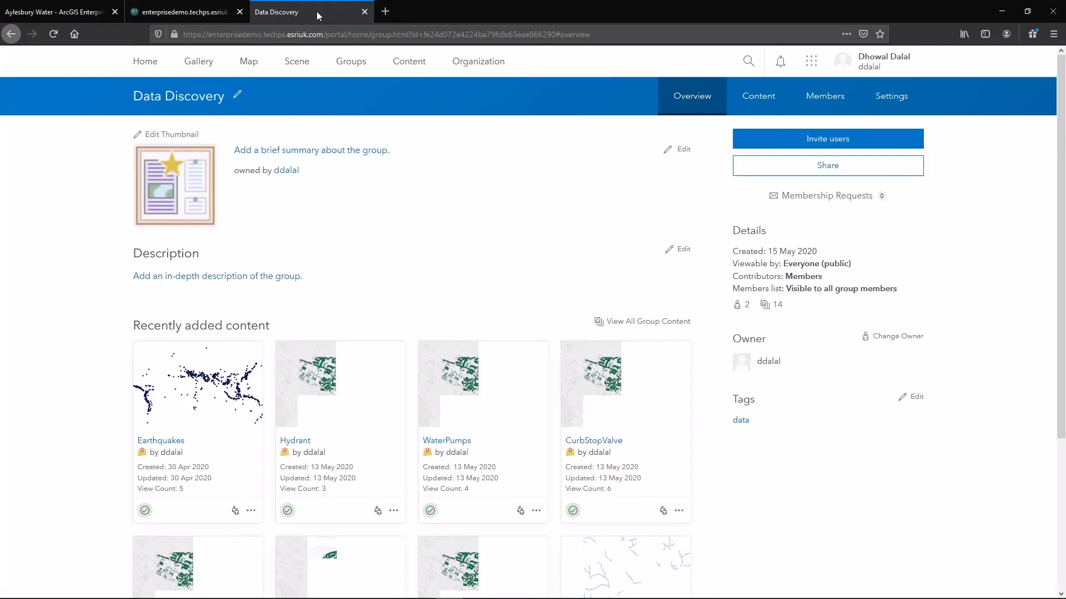
{"action": "left_click", "coordinate": [61, 8]}
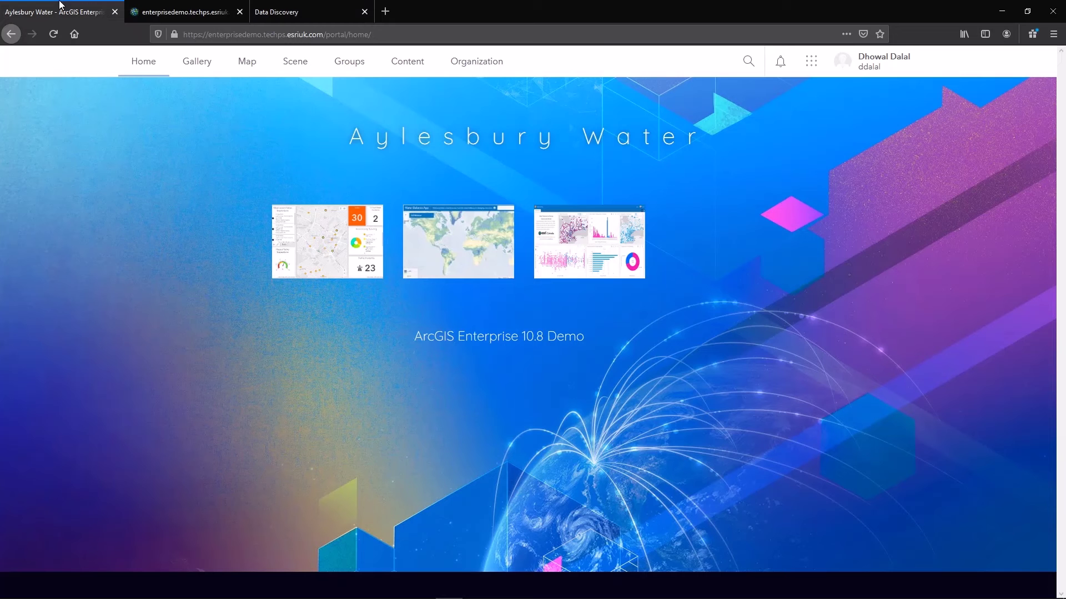
{"action": "left_click", "coordinate": [811, 61]}
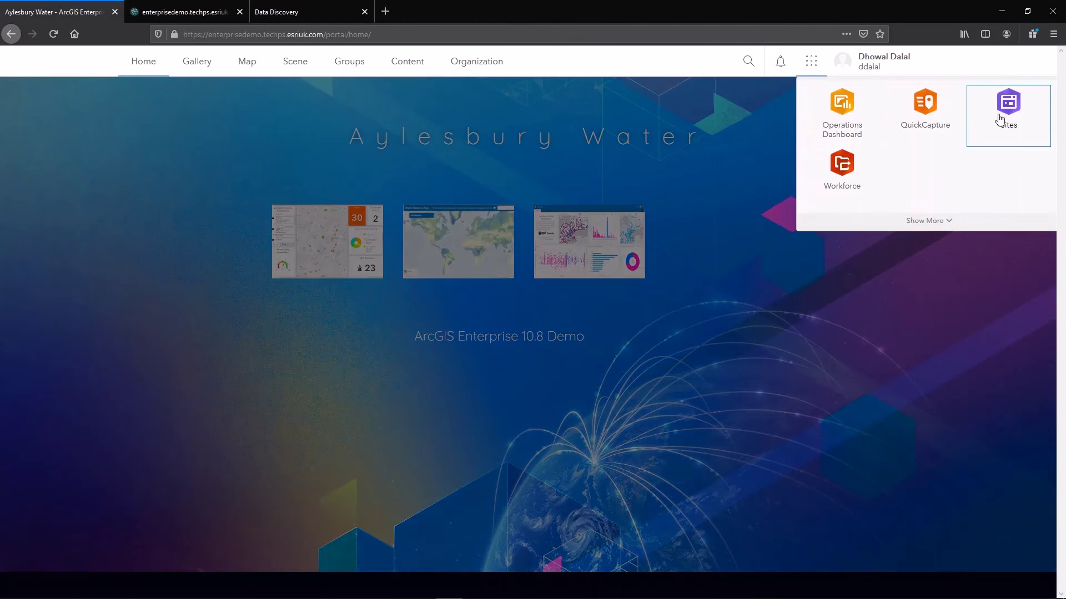
{"action": "left_click", "coordinate": [1009, 112]}
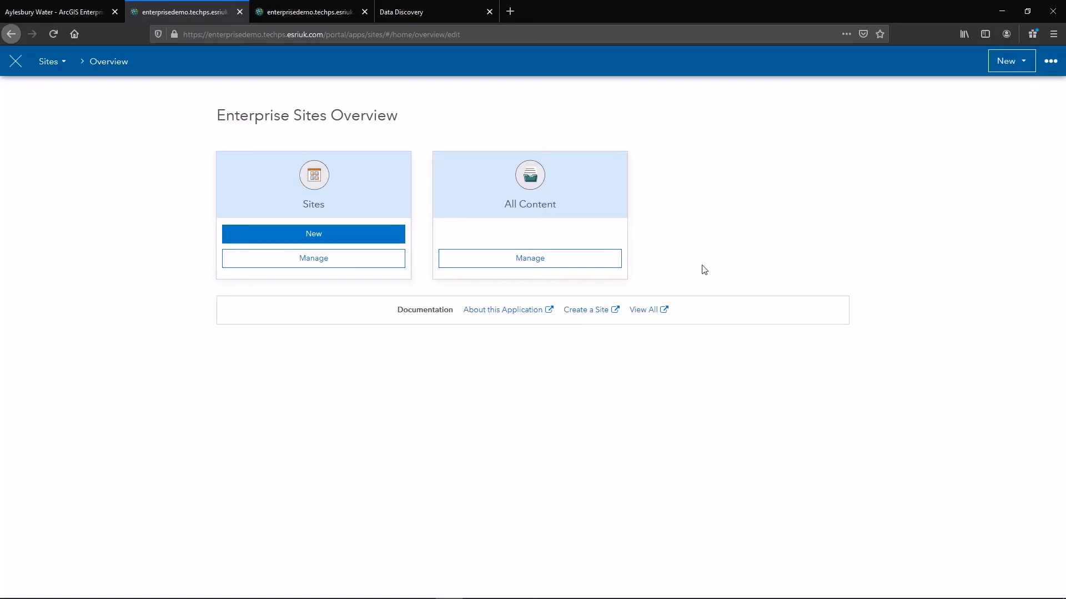
- Add the Data Discovery group to the Aylesbury Water site's linked groups
{"action": "left_click", "coordinate": [283, 263]}
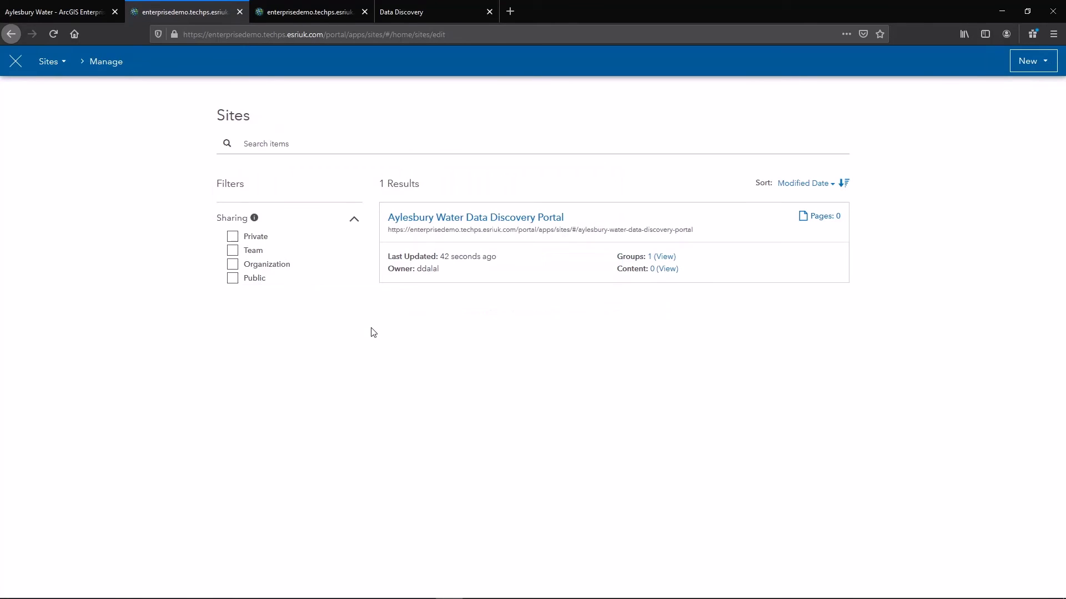
{"action": "left_click", "coordinate": [663, 257]}
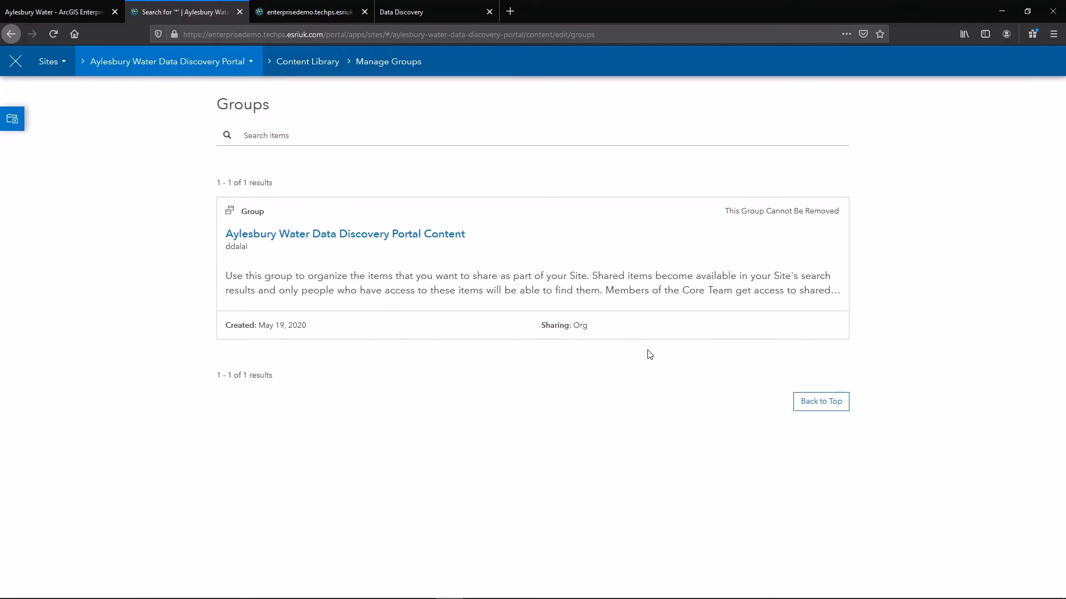
{"action": "left_click", "coordinate": [12, 119]}
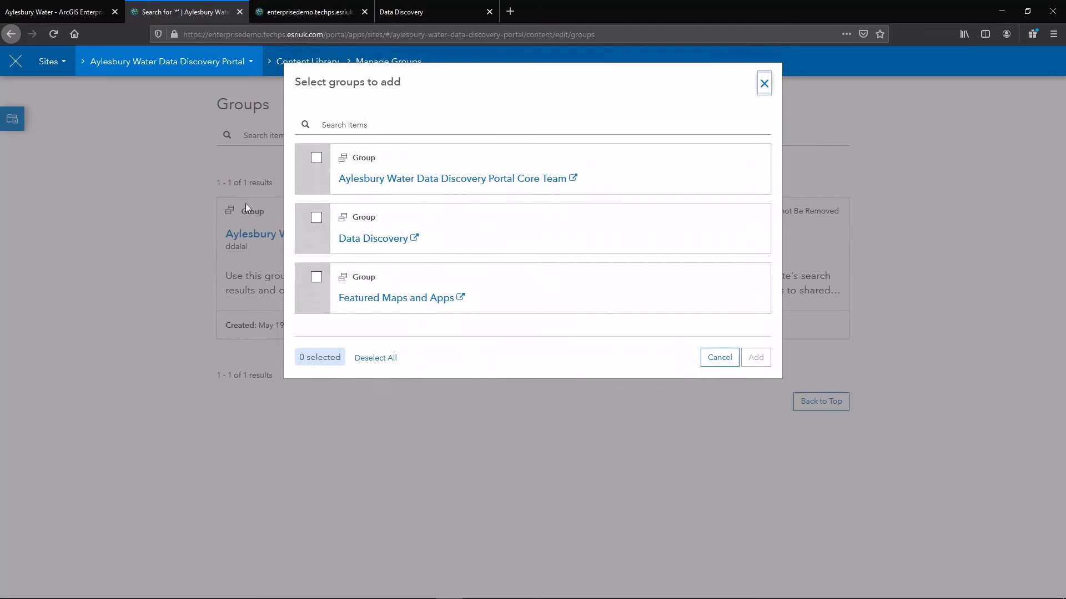
{"action": "left_click", "coordinate": [317, 219]}
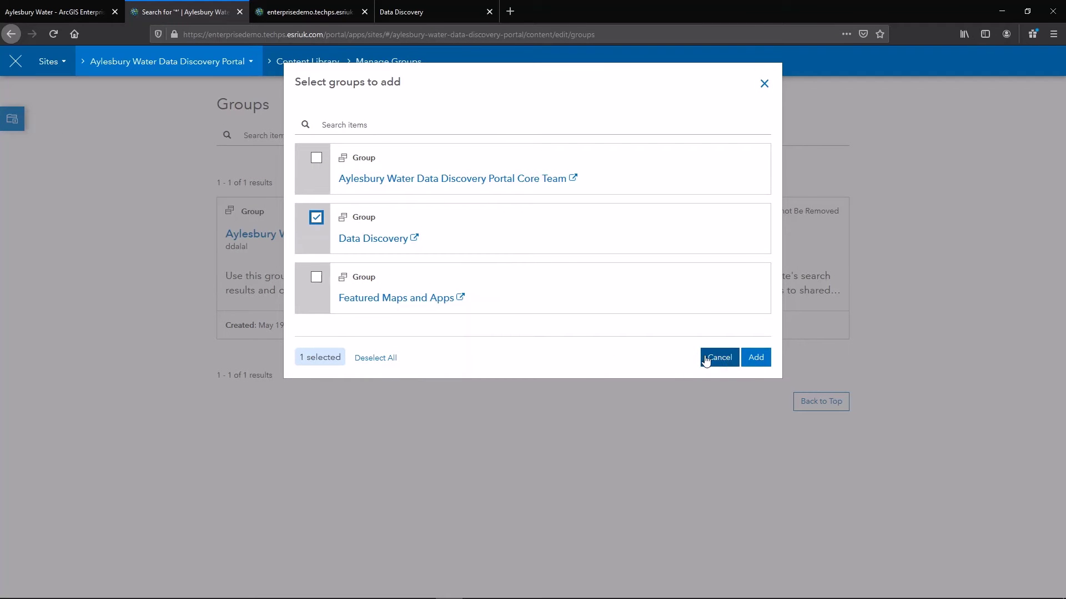
{"action": "left_click", "coordinate": [755, 358]}
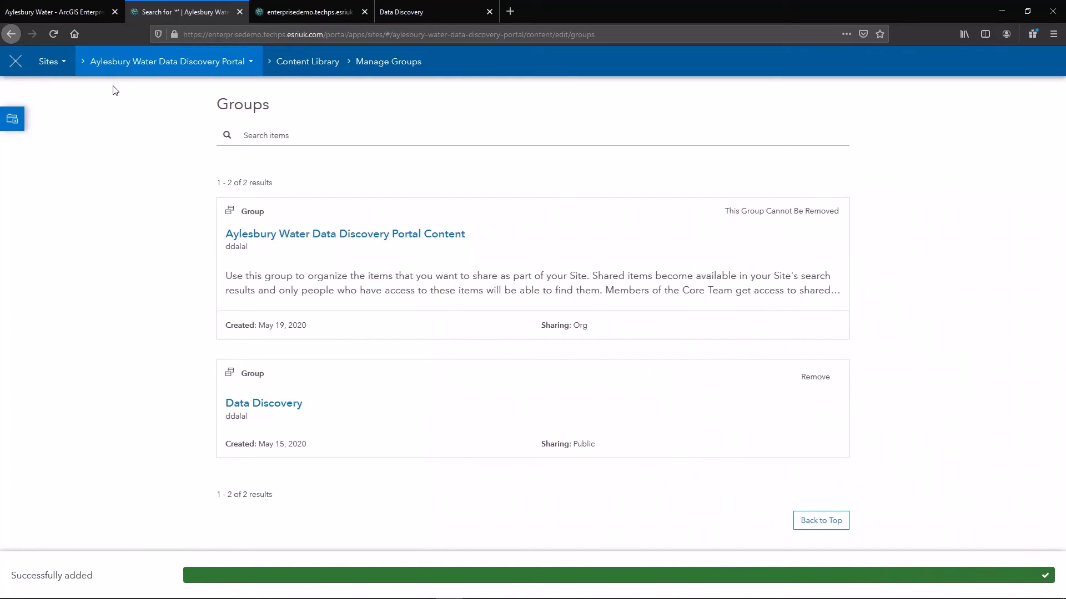
{"action": "left_click", "coordinate": [148, 62]}
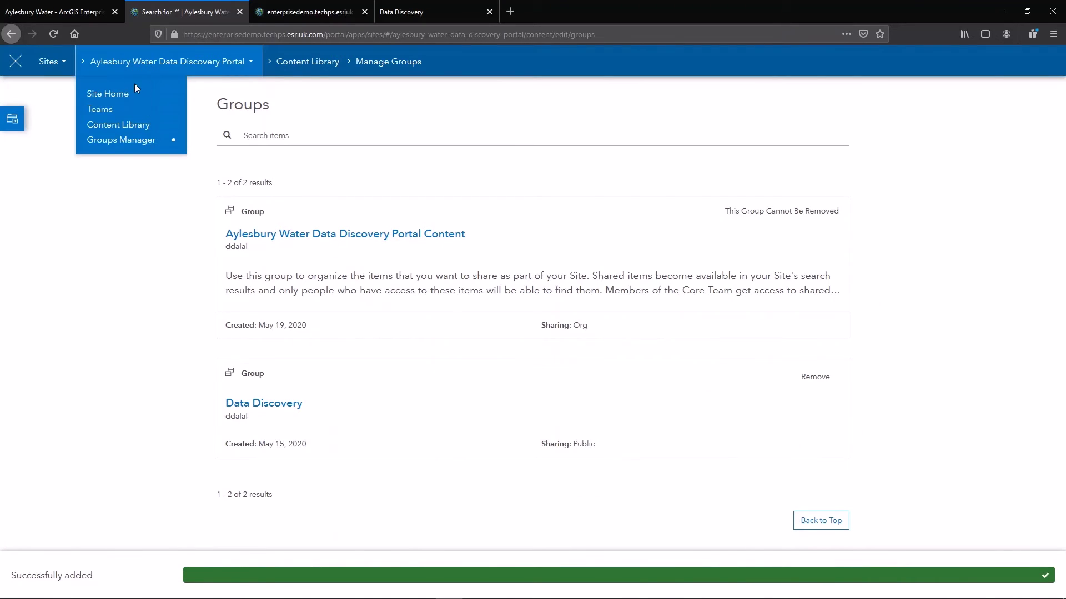
- Return to Site Home, save the site and view it live
{"action": "left_click", "coordinate": [125, 95]}
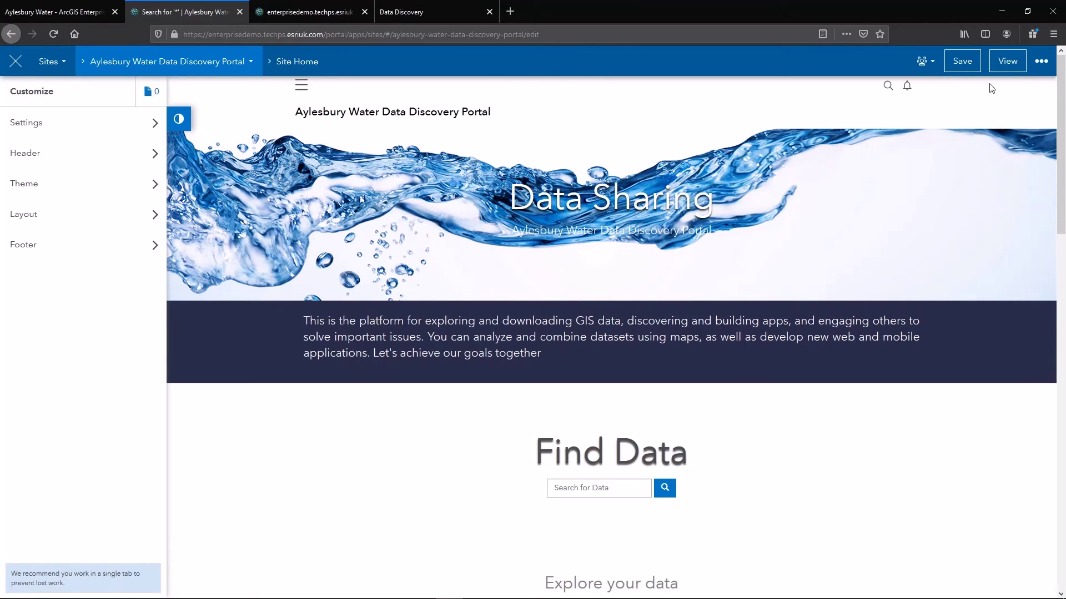
{"action": "left_click", "coordinate": [964, 71]}
{"action": "left_click", "coordinate": [1002, 66]}
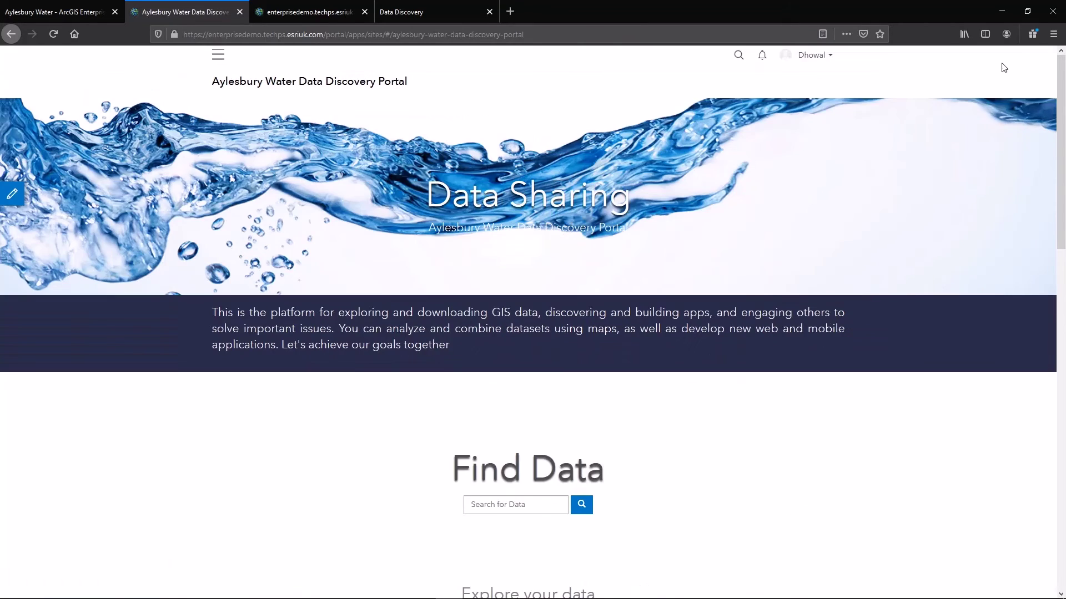
- Search the live site's data for water and scroll through the results
{"action": "left_click", "coordinate": [490, 511]}
{"action": "type", "text": "water"}
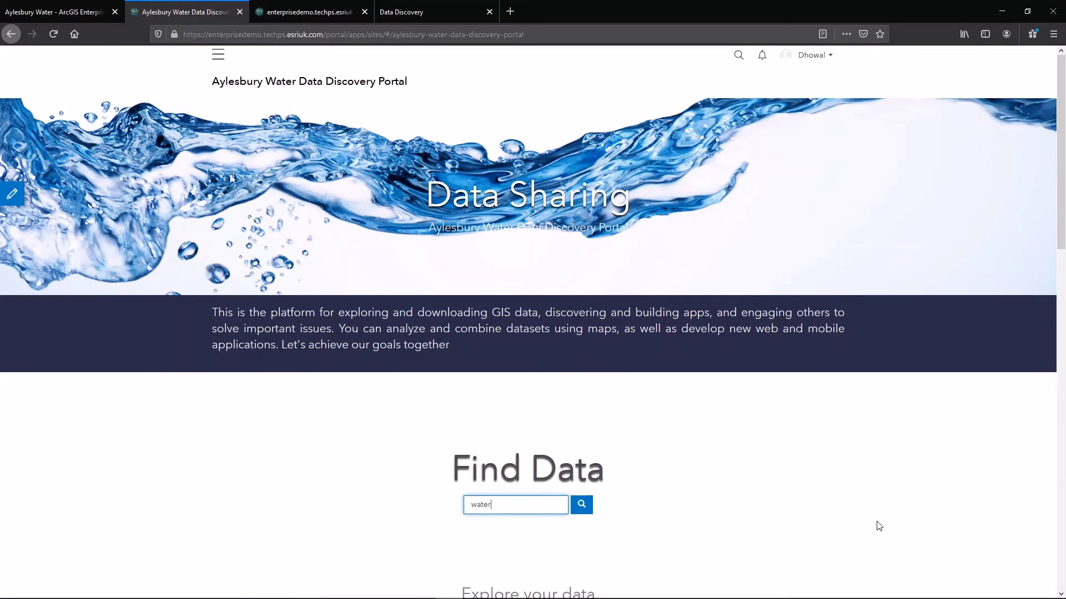
{"action": "key", "text": "Return"}
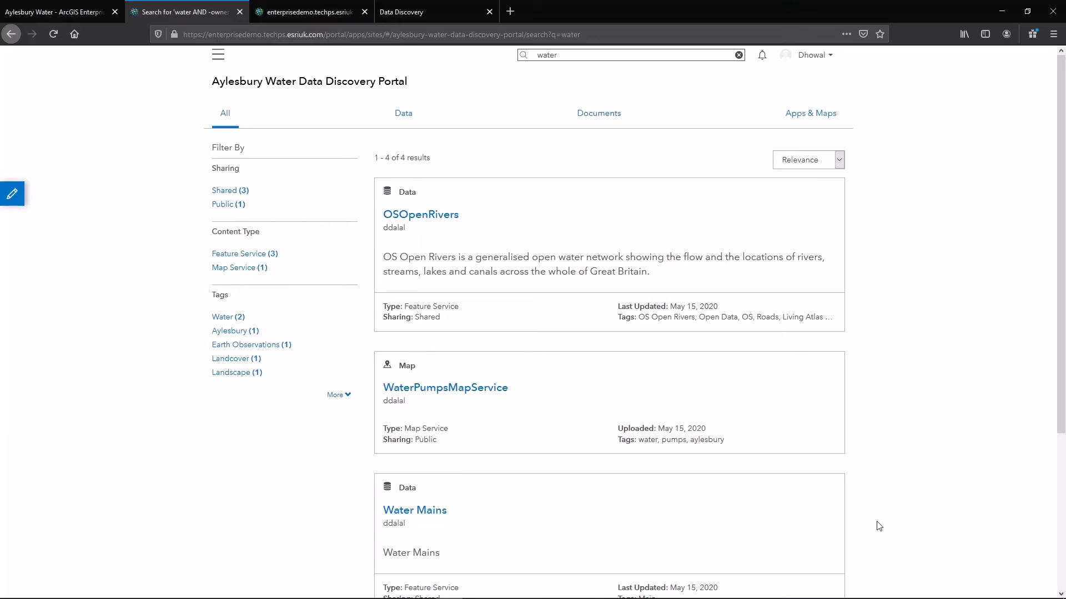
{"action": "scroll", "coordinate": [879, 524], "scroll_direction": "down", "scroll_amount": 2}
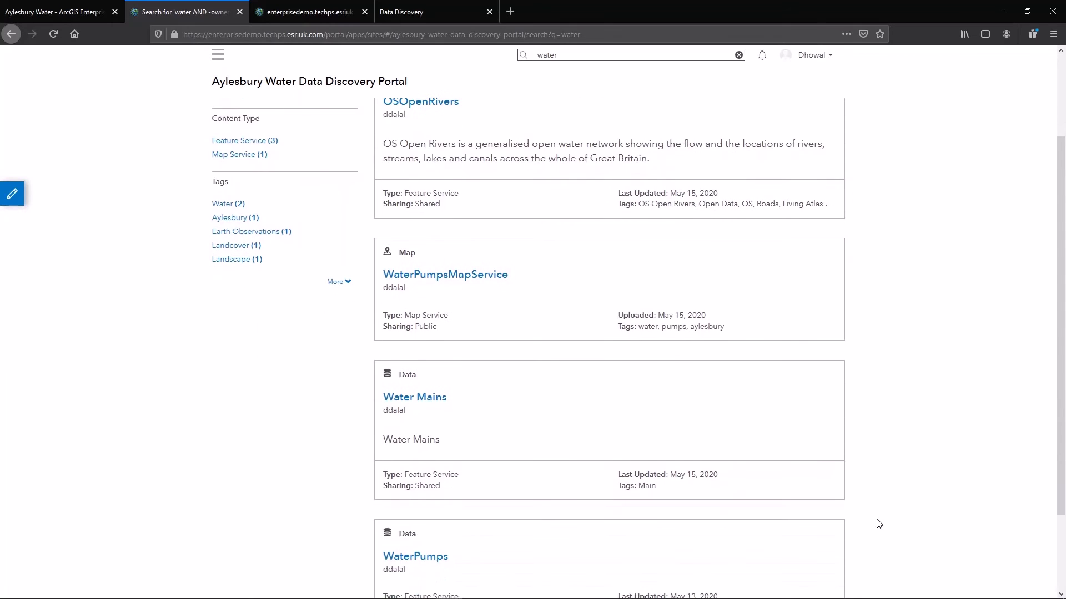
{"action": "scroll", "coordinate": [879, 524], "scroll_direction": "down", "scroll_amount": 2}
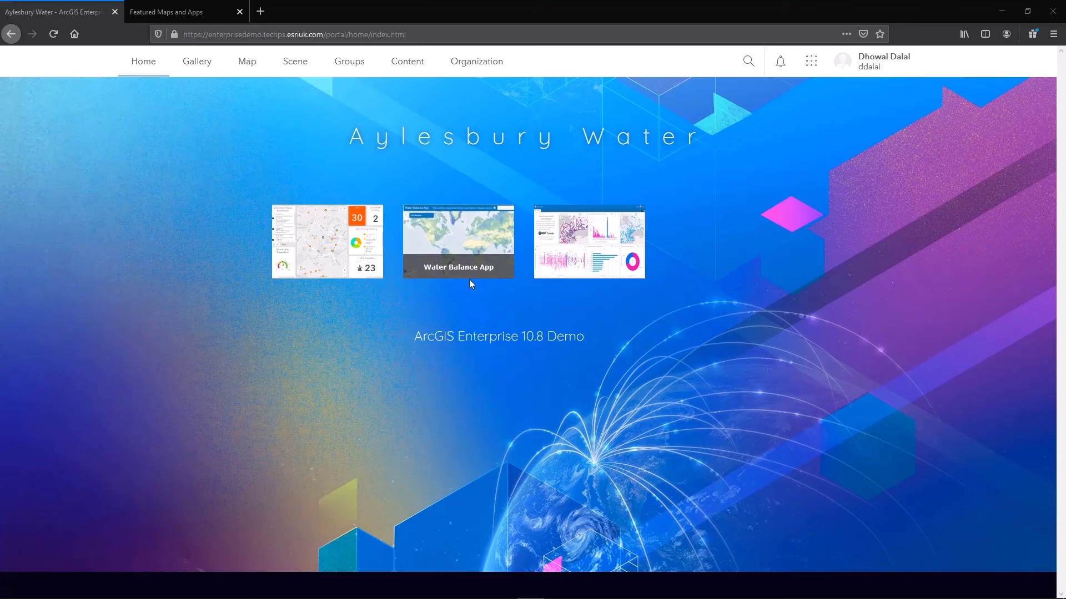
- Open the Aylesbury Water Data Discovery Portal item from My Content
{"action": "left_click", "coordinate": [183, 12]}
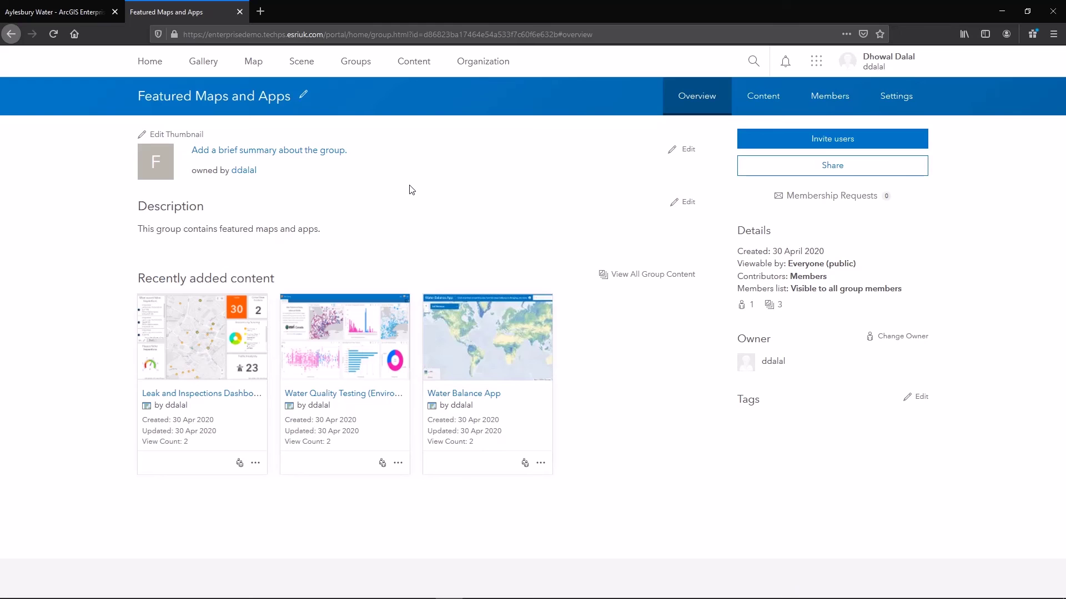
{"action": "left_click", "coordinate": [414, 63]}
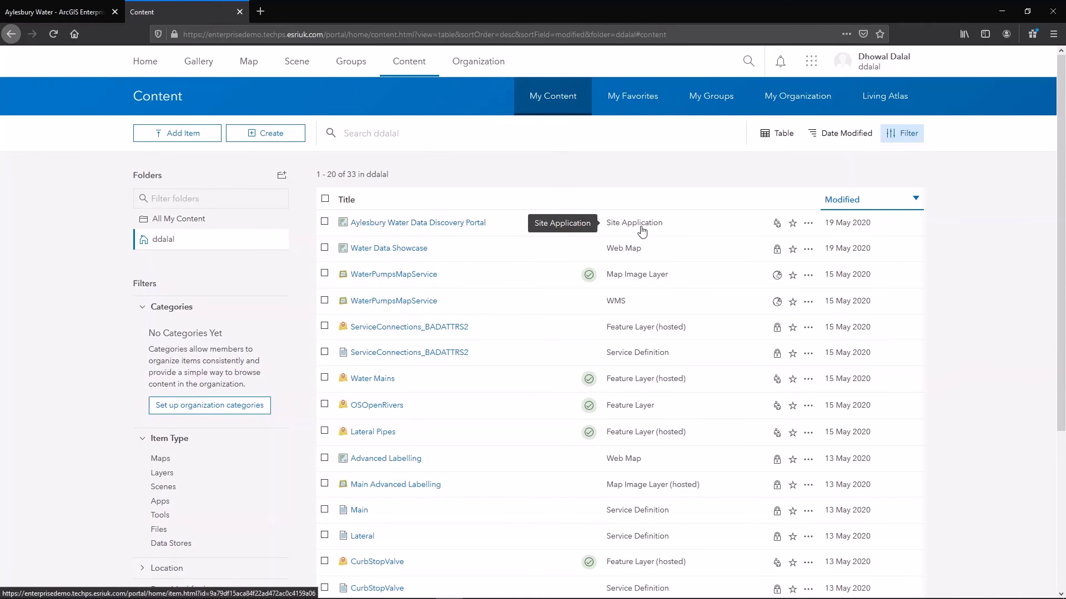
{"action": "left_click", "coordinate": [419, 223]}
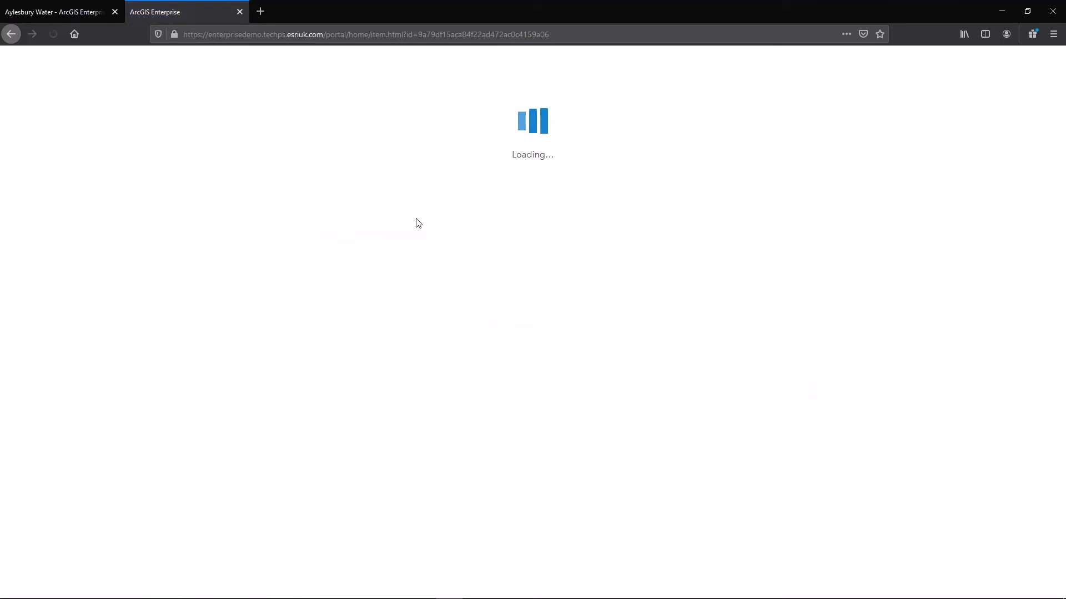
- Upload thumbnail.png from Desktop > Demo as the Aylesbury Water Data Discovery Portal item's thumbnail
{"action": "left_click", "coordinate": [172, 136]}
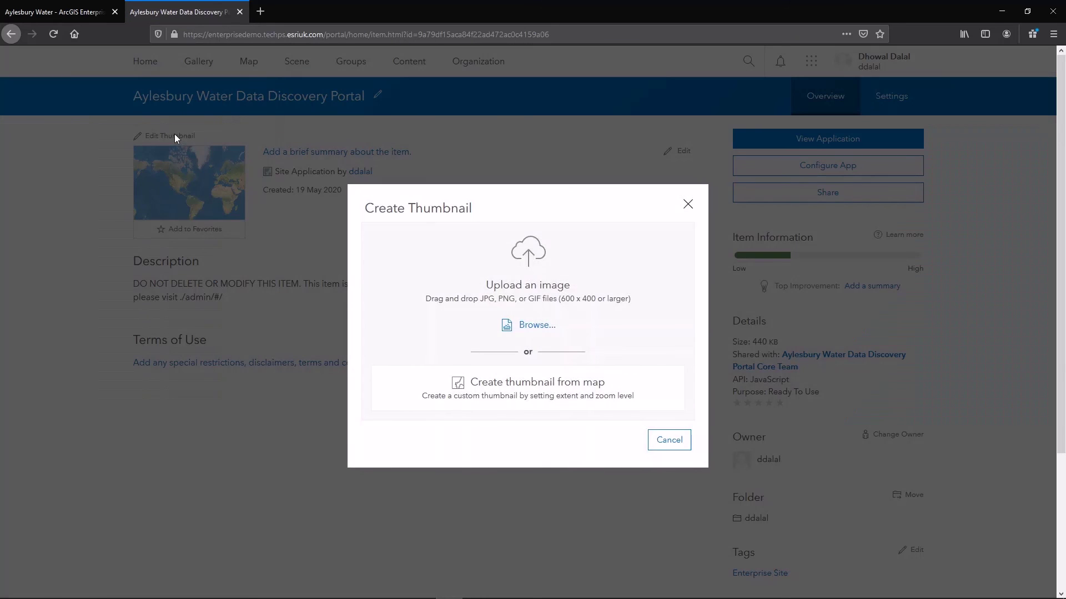
{"action": "left_click", "coordinate": [509, 326]}
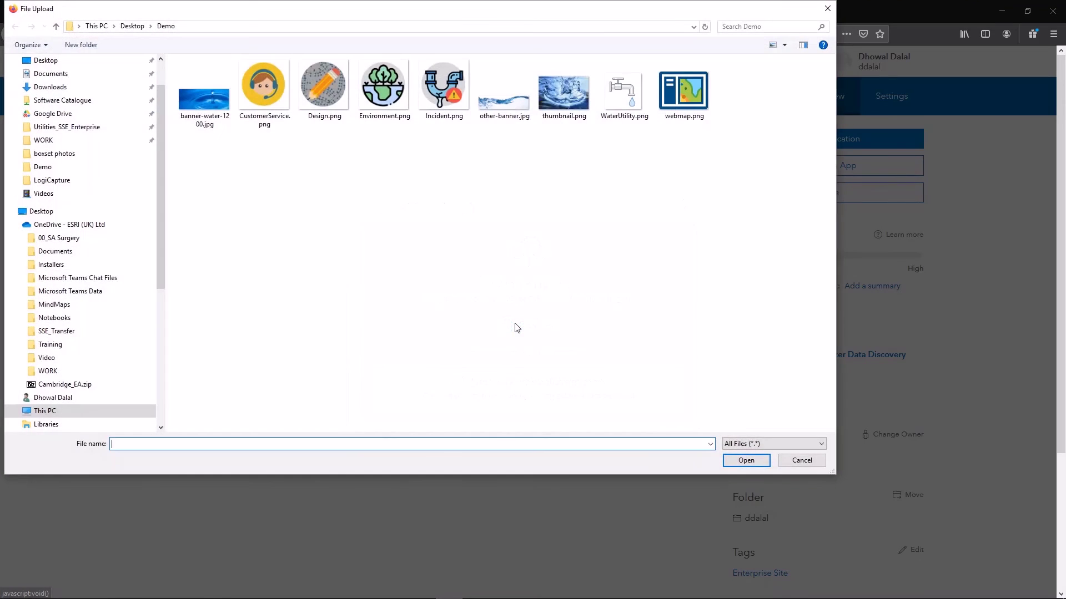
{"action": "left_click", "coordinate": [556, 103]}
{"action": "left_click", "coordinate": [745, 460]}
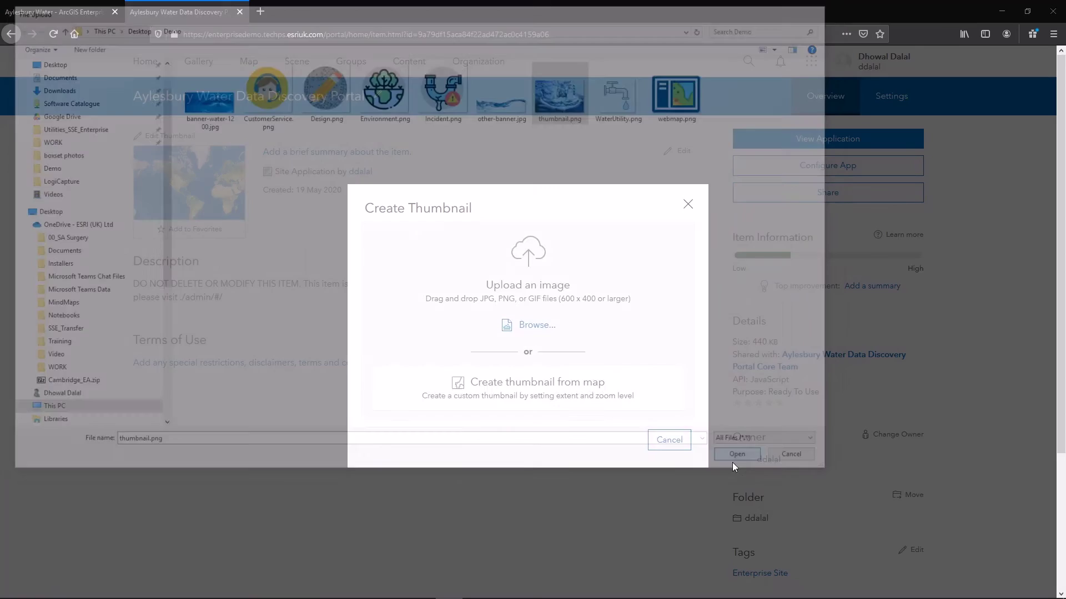
{"action": "left_click", "coordinate": [624, 485]}
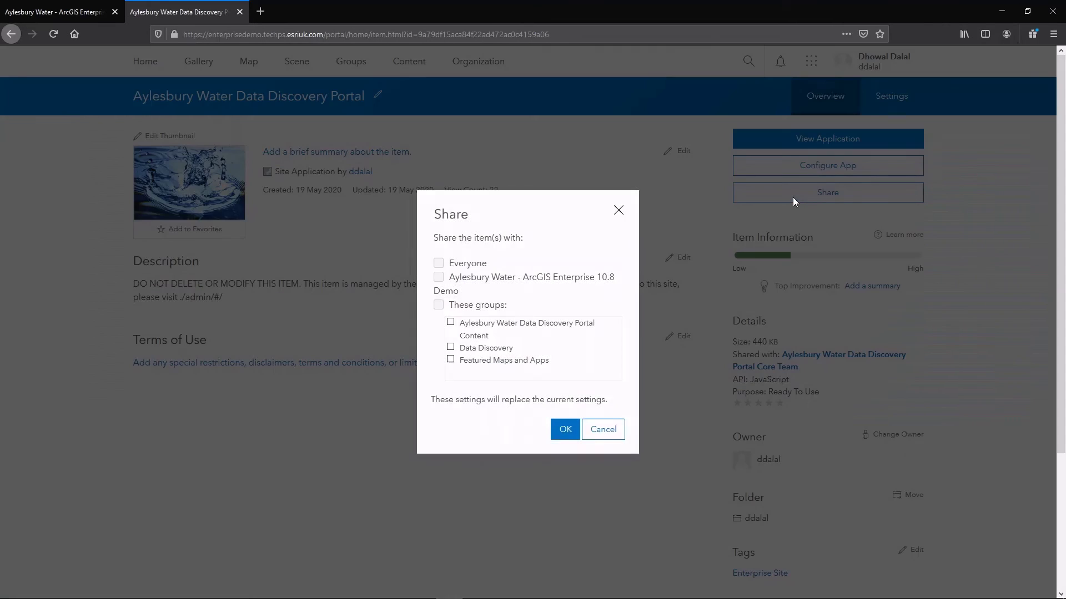
- Also share the item with the Featured Maps and Apps group, then return to the portal home page
{"action": "left_click", "coordinate": [793, 195]}
{"action": "left_click", "coordinate": [492, 362]}
{"action": "left_click", "coordinate": [563, 428]}
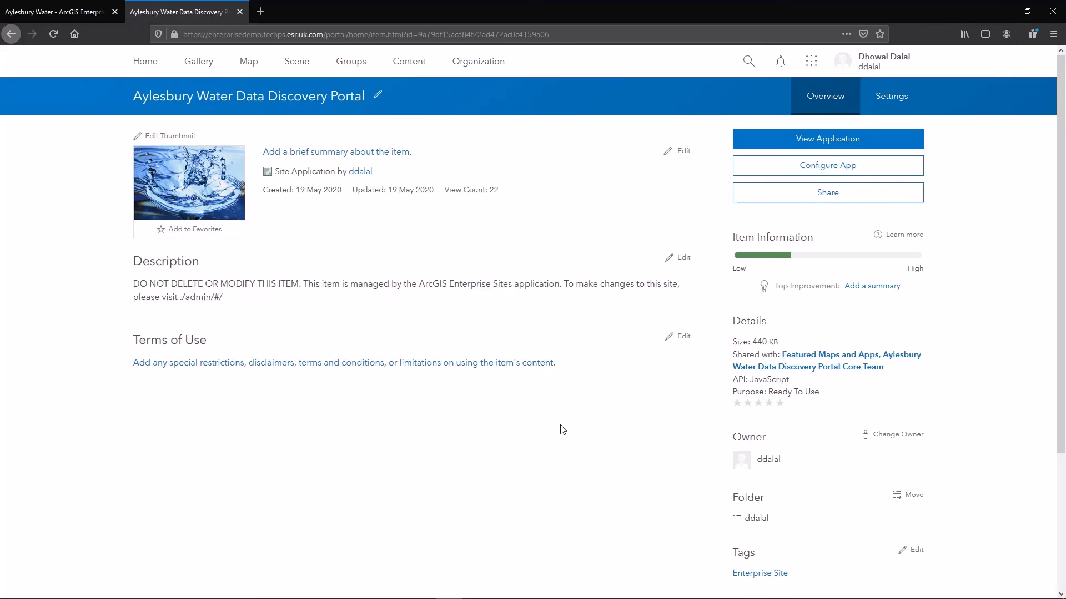
{"action": "left_click", "coordinate": [145, 62]}
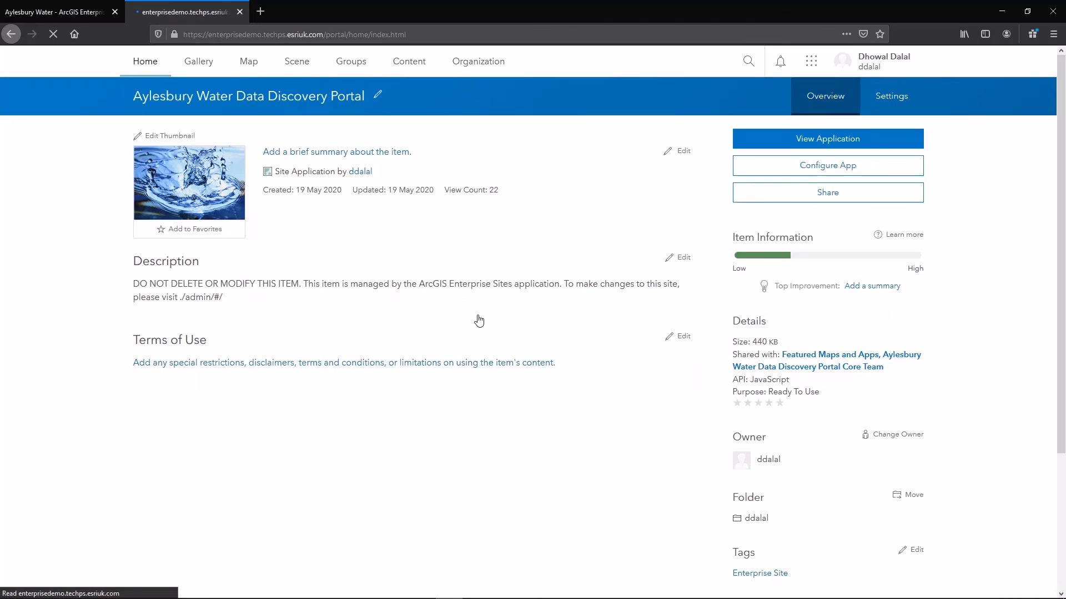